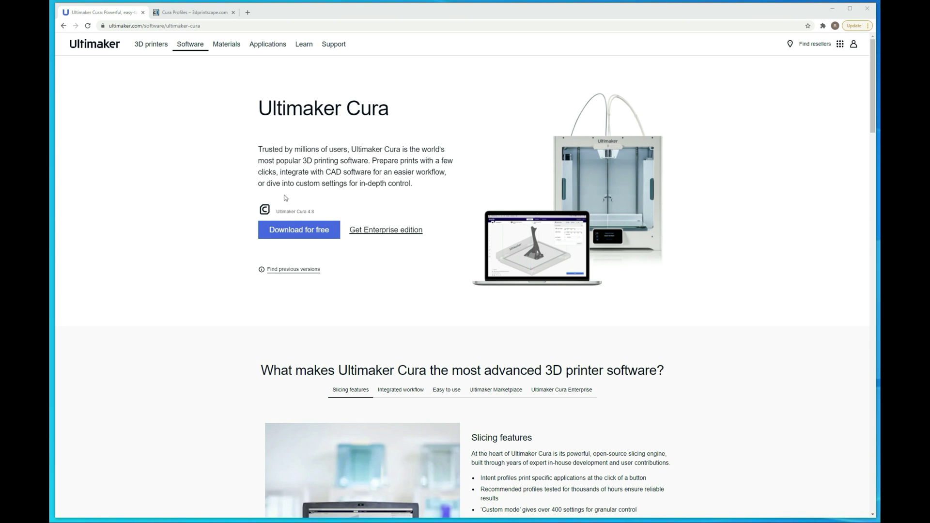
# Step: Download the free Windows 64-bit Cura 4.8 installer from the Ultimaker website
pyautogui.click(299, 231)
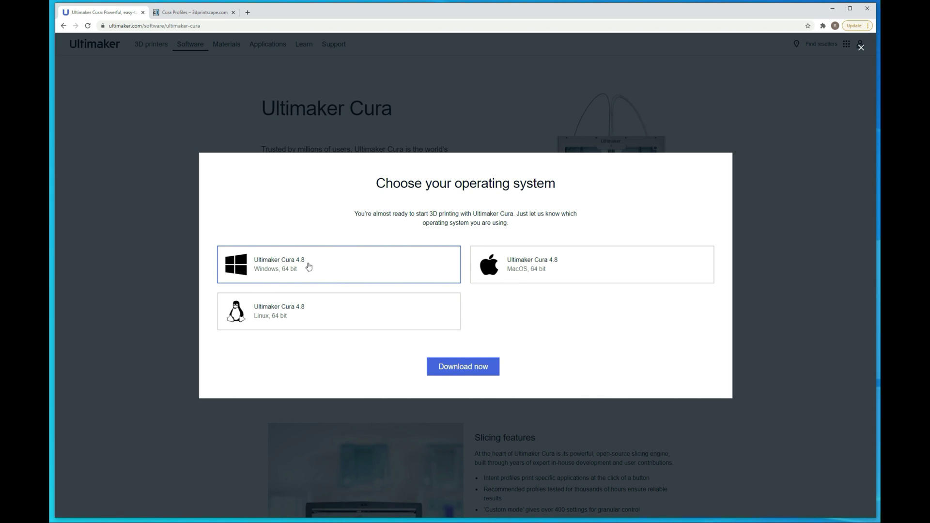
pyautogui.click(282, 268)
pyautogui.click(446, 376)
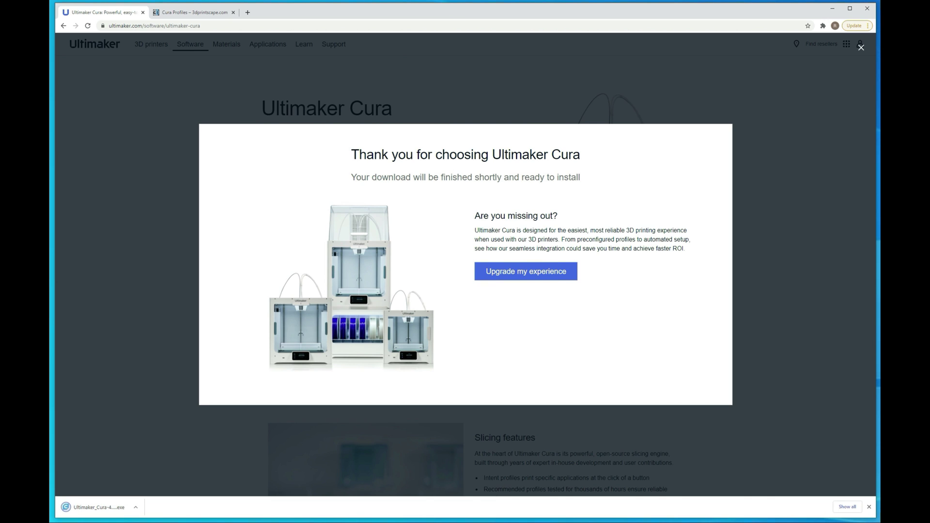
# Step: Show Ultimaker_Cura-4.8.0-amd64.exe in the Downloads folder, run it, and center the uninstall prompt
pyautogui.rightClick(105, 508)
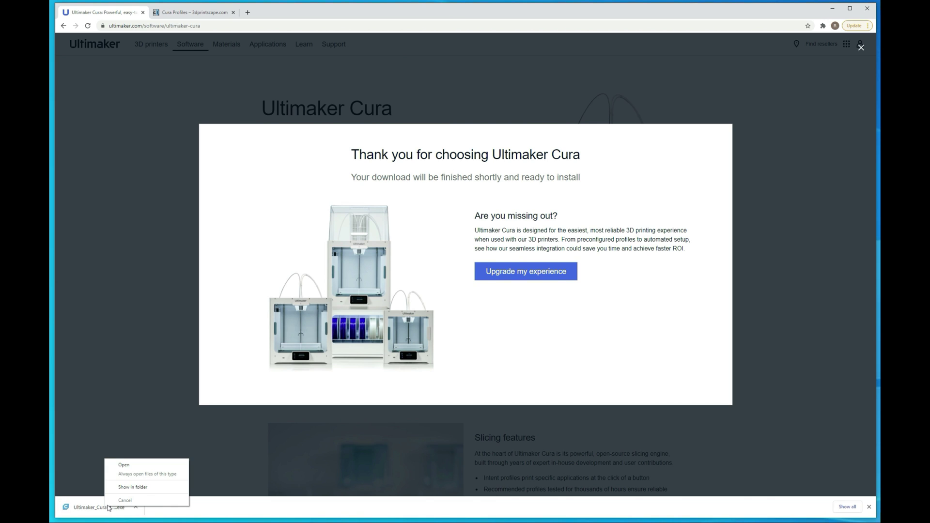
pyautogui.click(130, 488)
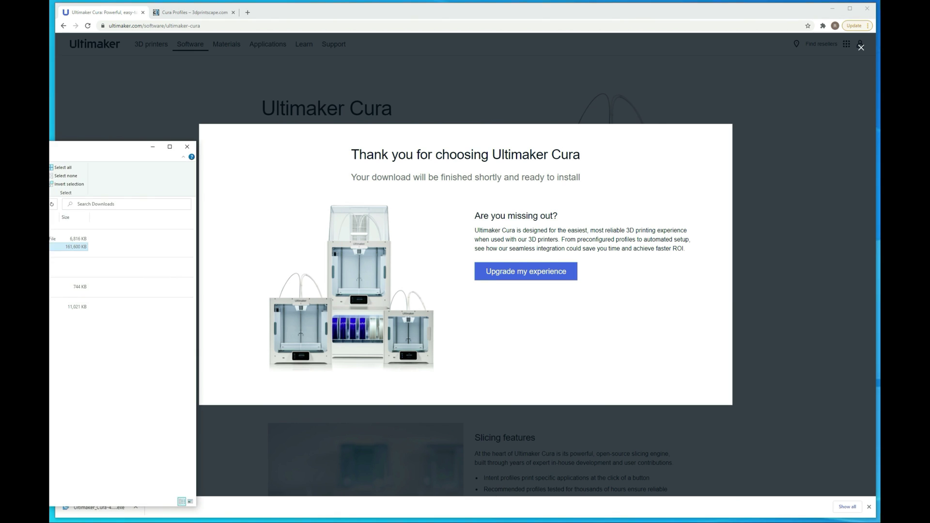
pyautogui.moveTo(121, 146); pyautogui.dragTo(473, 113)
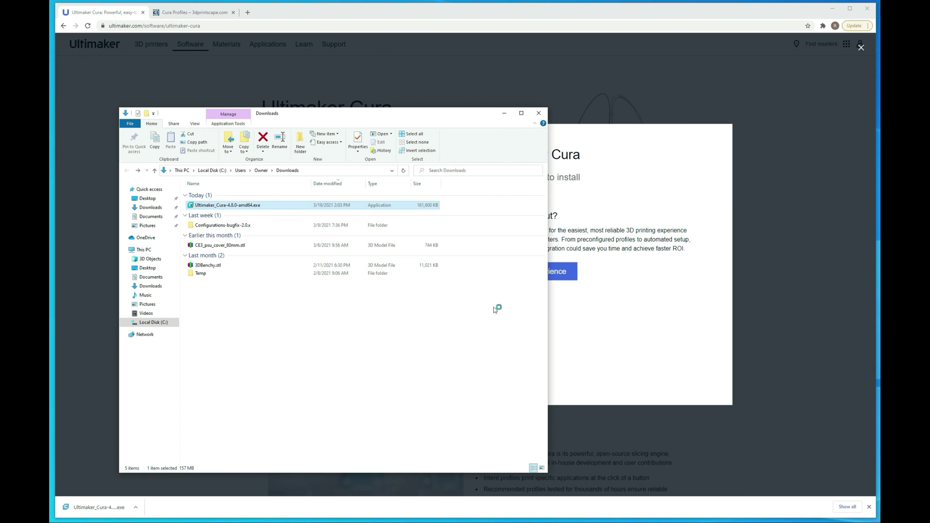
pyautogui.moveTo(551, 245); pyautogui.dragTo(352, 218)
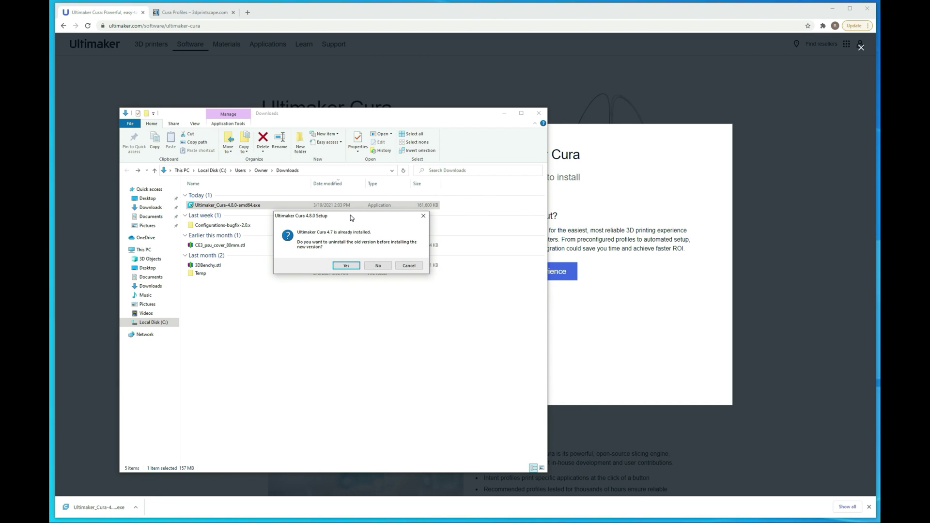
# Step: Install Cura 4.8.0 with the default location and Start Menu folder, keeping Cura 4.7
pyautogui.click(377, 266)
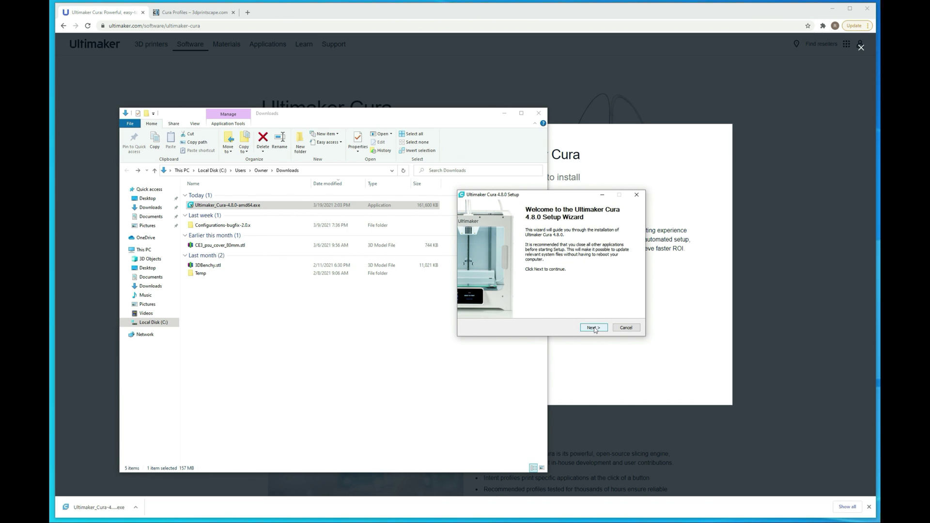
pyautogui.click(595, 328)
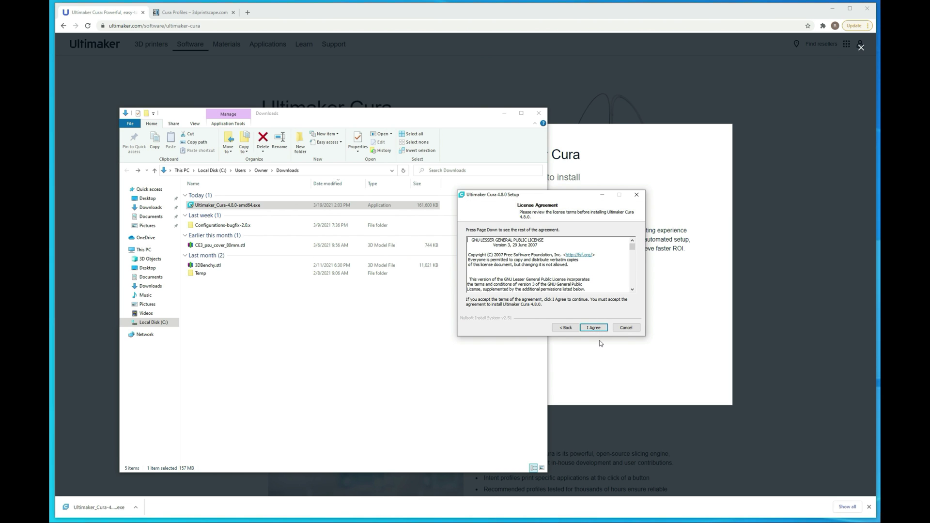
pyautogui.click(600, 329)
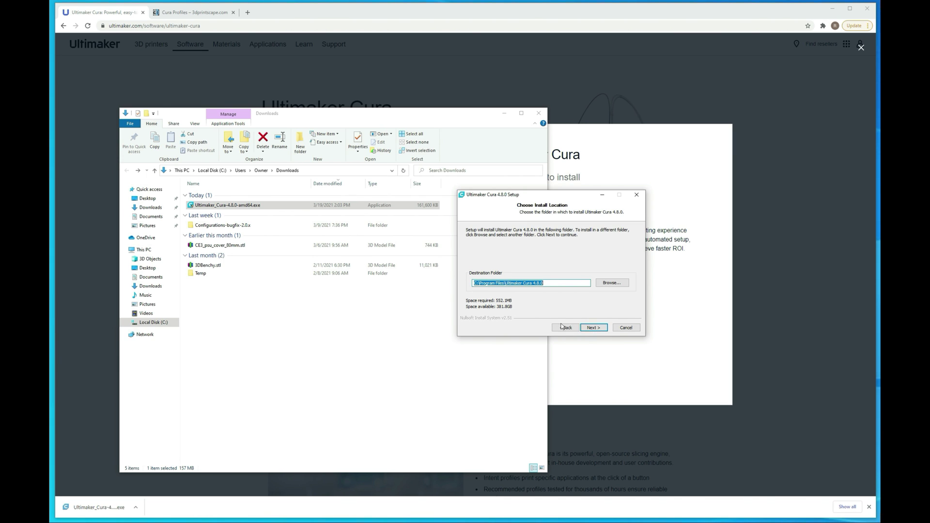
pyautogui.click(599, 329)
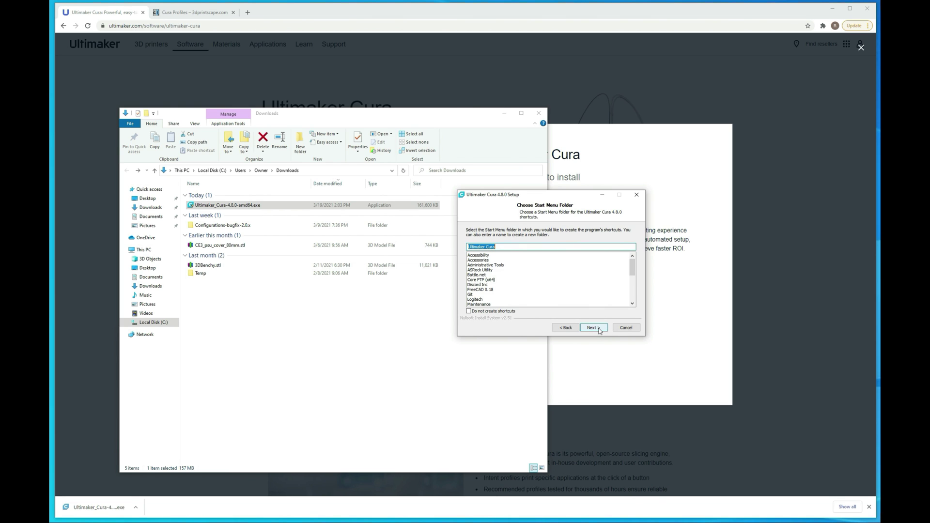
pyautogui.click(600, 330)
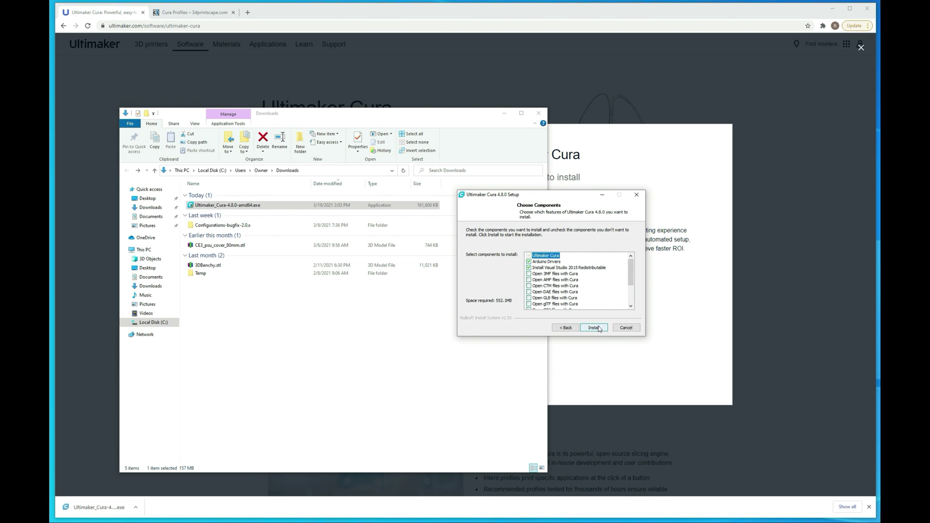
pyautogui.click(599, 329)
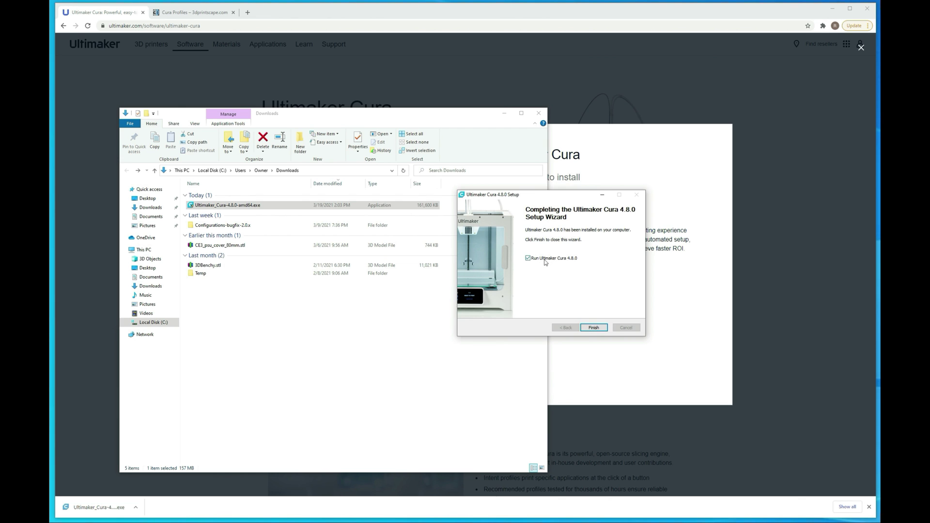
# Step: Launch Cura 4.8.0, enlarge its window to nearly fill the screen, and begin first-run setup
pyautogui.click(593, 328)
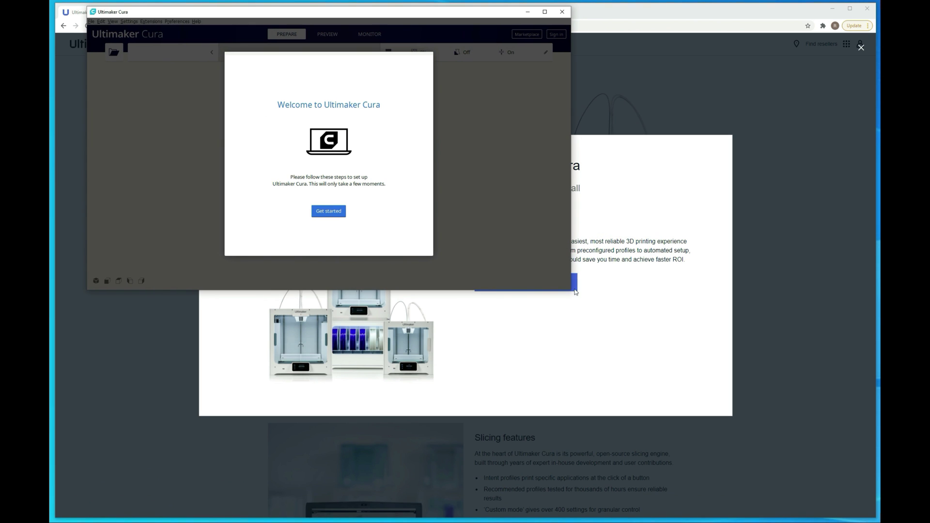
pyautogui.moveTo(572, 291); pyautogui.dragTo(831, 515)
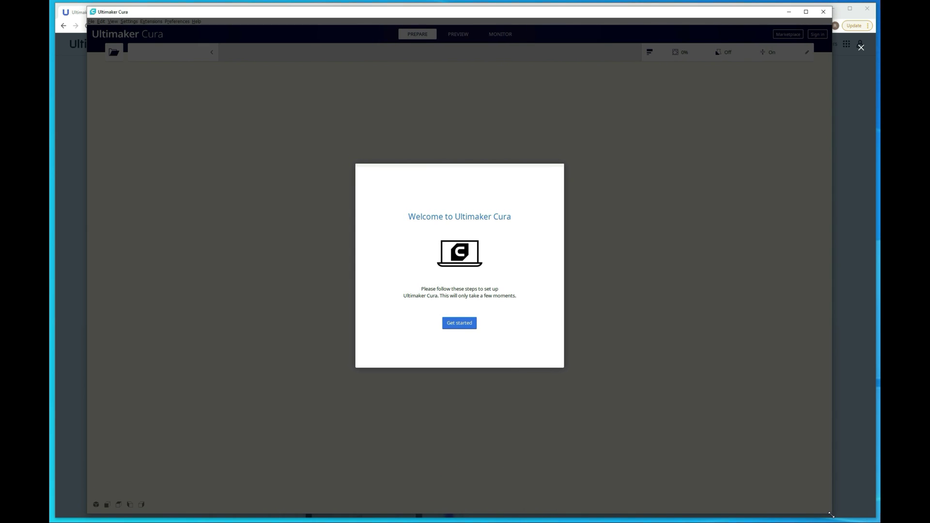
pyautogui.click(455, 328)
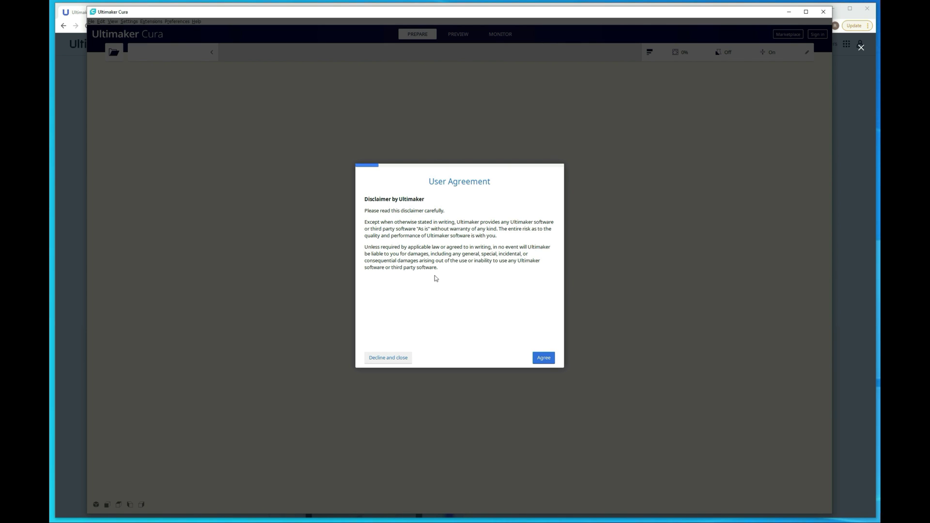
# Step: Accept the user agreement, pass the what's new and data-collection pages, and skip sign-in
pyautogui.click(543, 358)
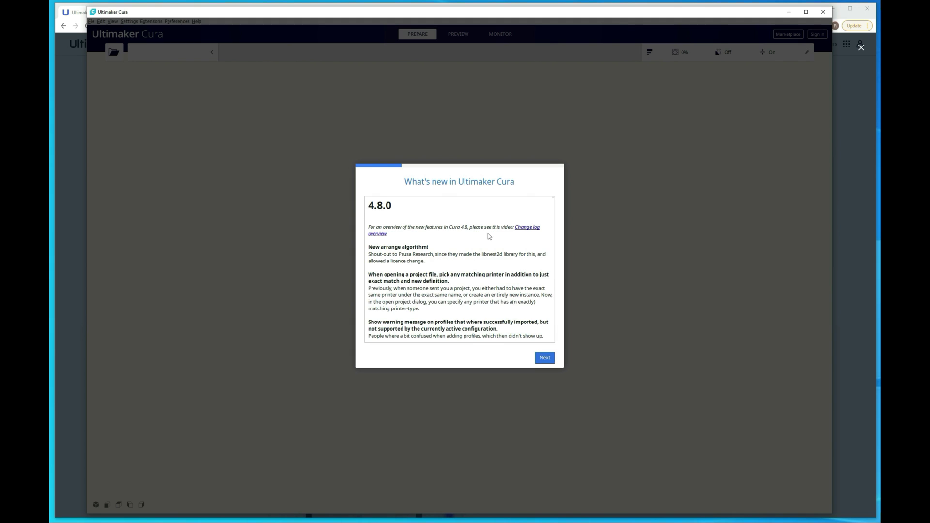
pyautogui.click(548, 359)
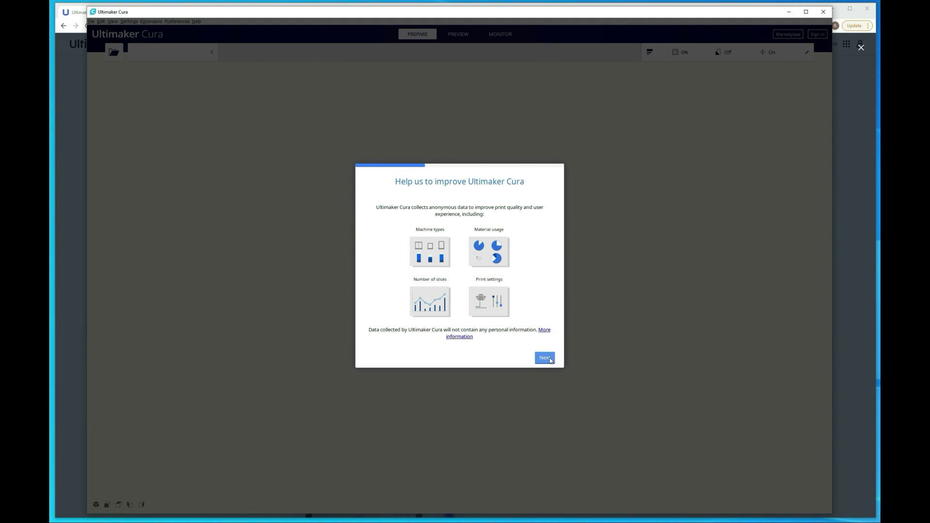
pyautogui.click(549, 359)
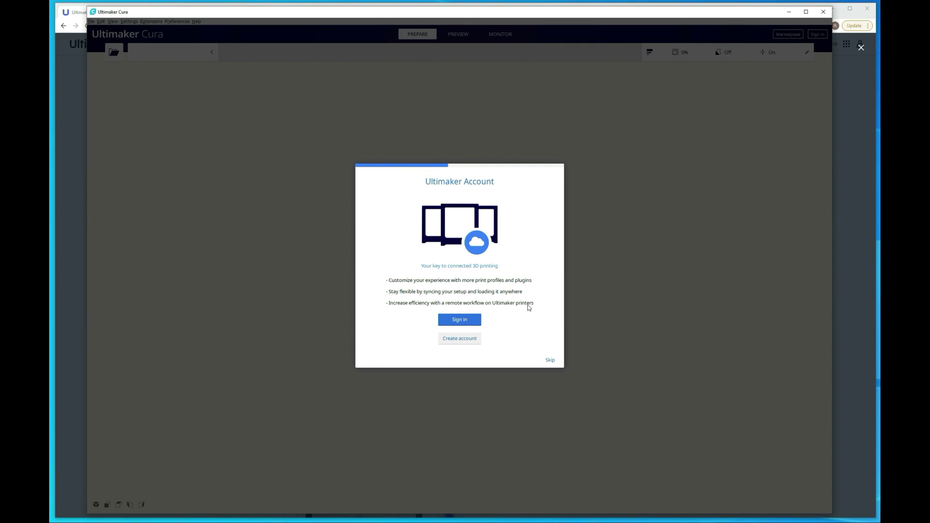
pyautogui.click(550, 361)
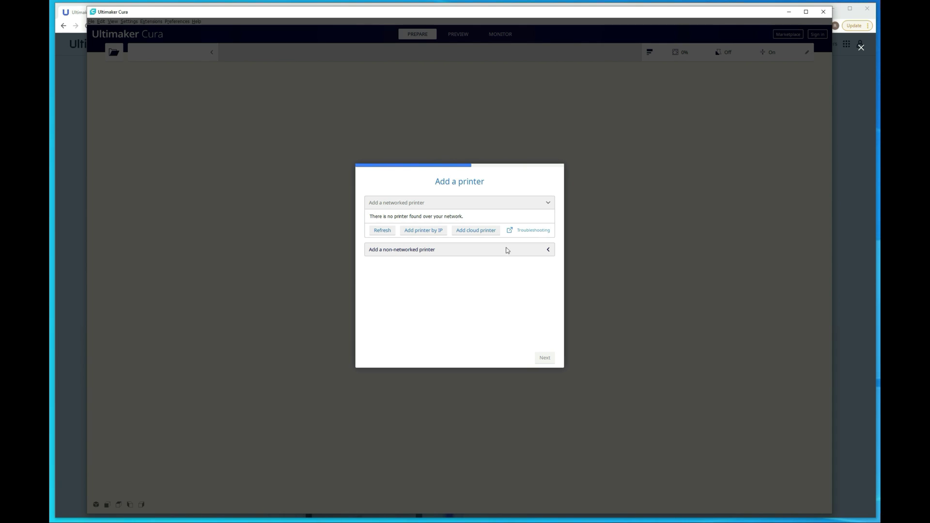
# Step: Add the Creality3D Creality Ender-3 Pro from the non-networked printer list
pyautogui.click(548, 250)
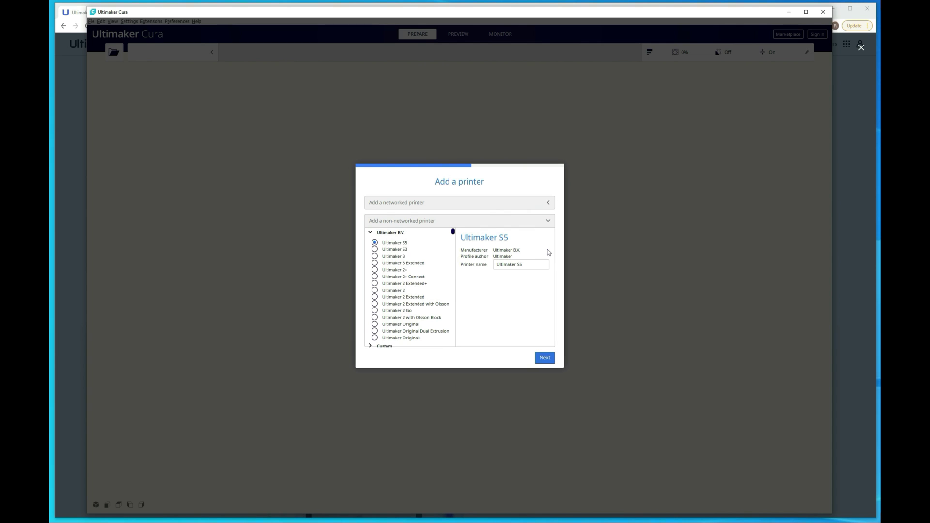
pyautogui.click(371, 234)
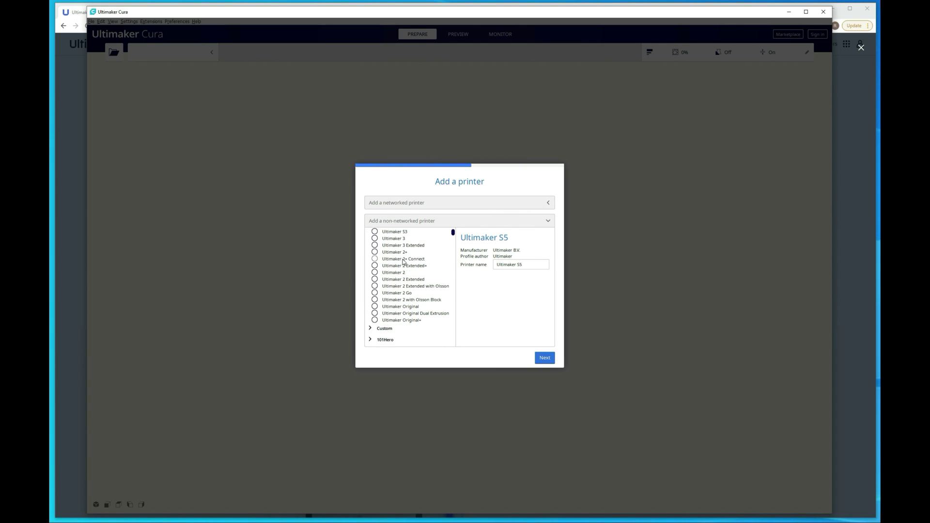
pyautogui.scroll(-2, 420, 291)
pyautogui.scroll(-5, 418, 289)
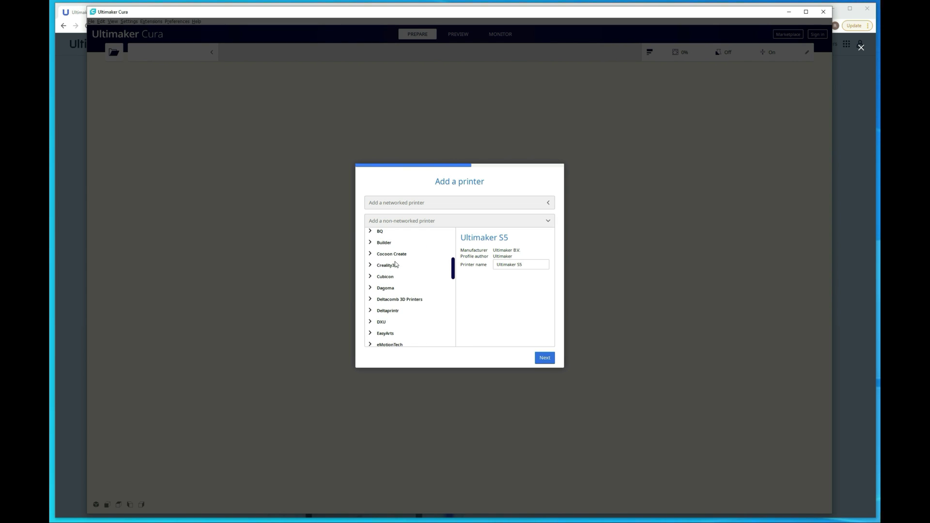
pyautogui.click(371, 265)
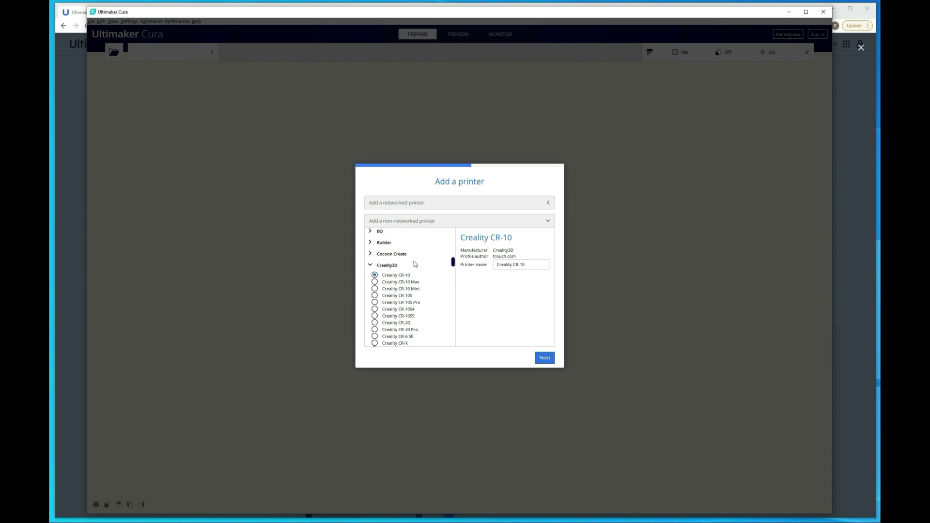
pyautogui.scroll(-3, 404, 293)
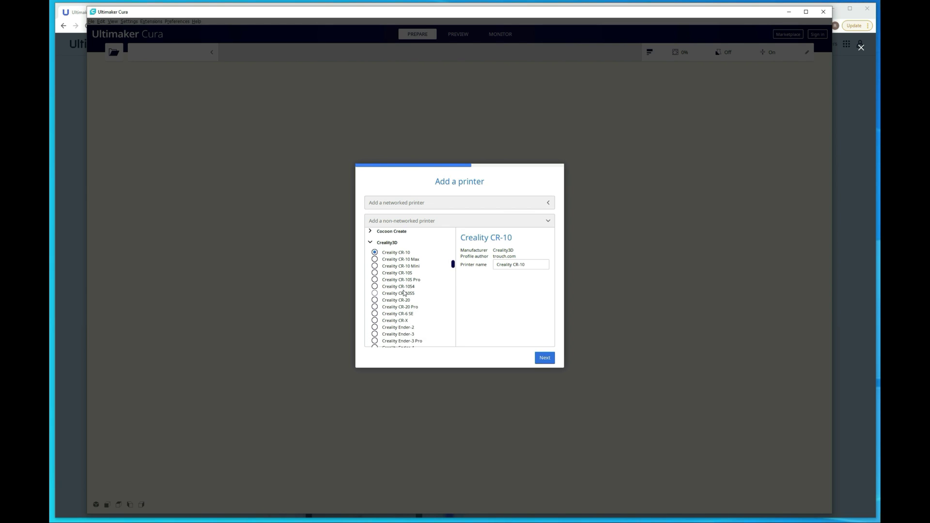
pyautogui.scroll(-1, 417, 311)
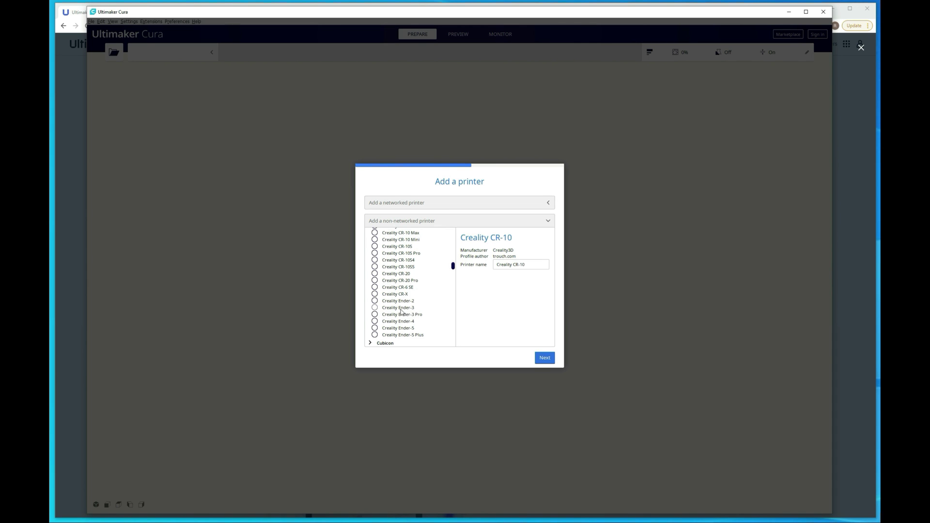
pyautogui.click(376, 315)
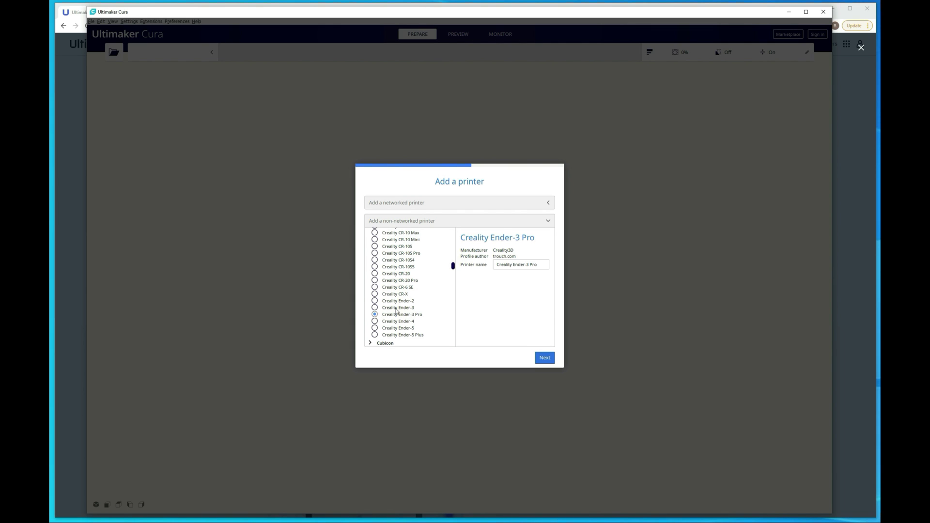
pyautogui.click(544, 359)
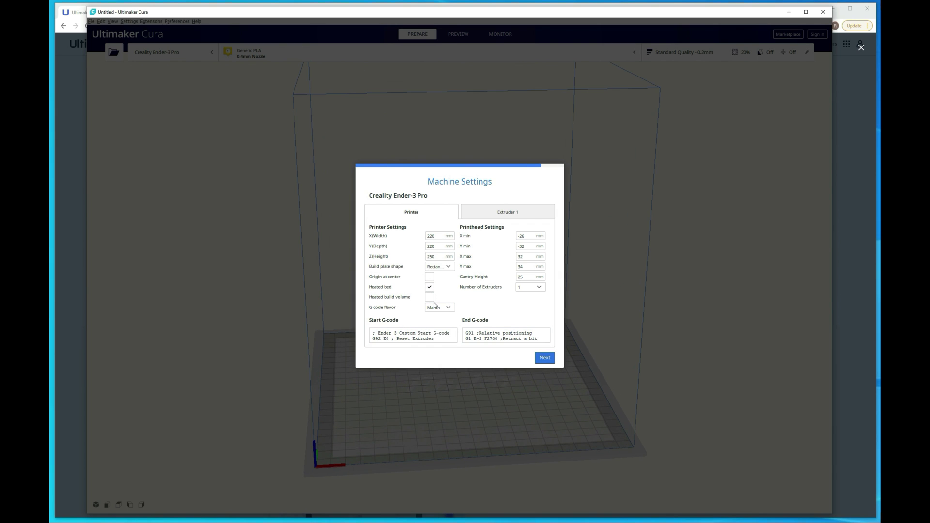
# Step: Accept the Ender-3 Pro machine settings and switch the print settings to Custom
pyautogui.click(544, 358)
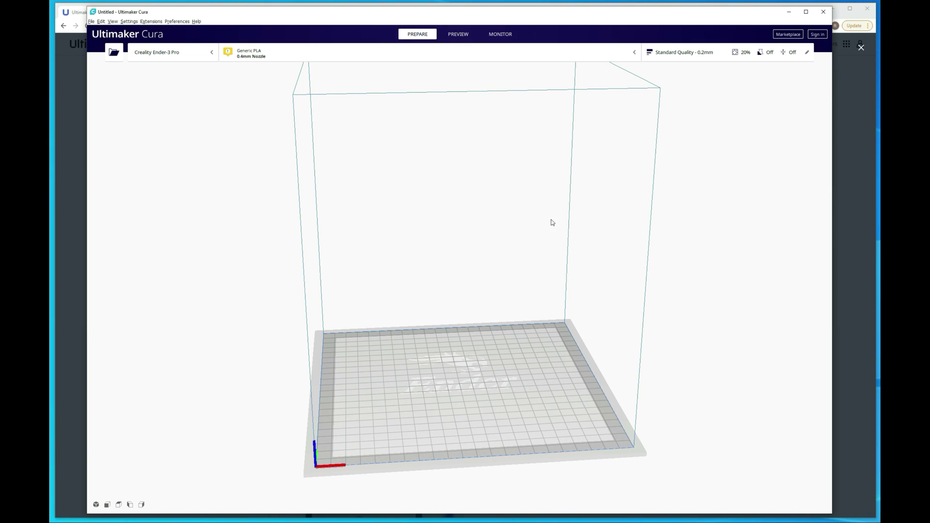
pyautogui.click(686, 55)
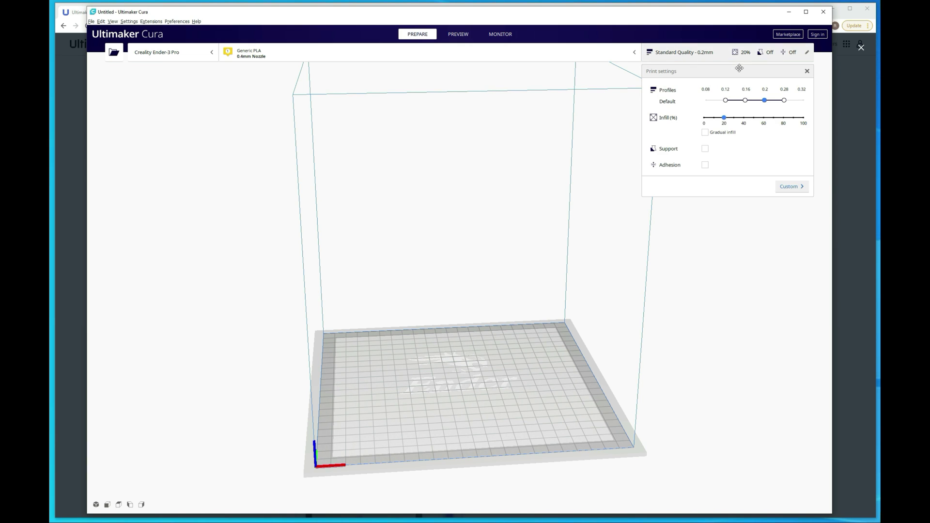
pyautogui.click(793, 189)
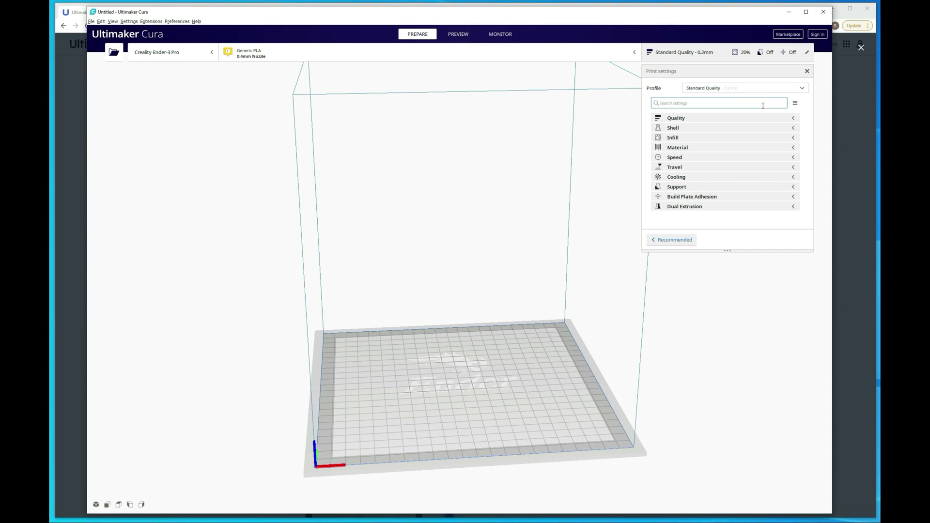
# Step: Set setting visibility to Expert and stretch the panel to show all categories, then return to the browser
pyautogui.click(795, 104)
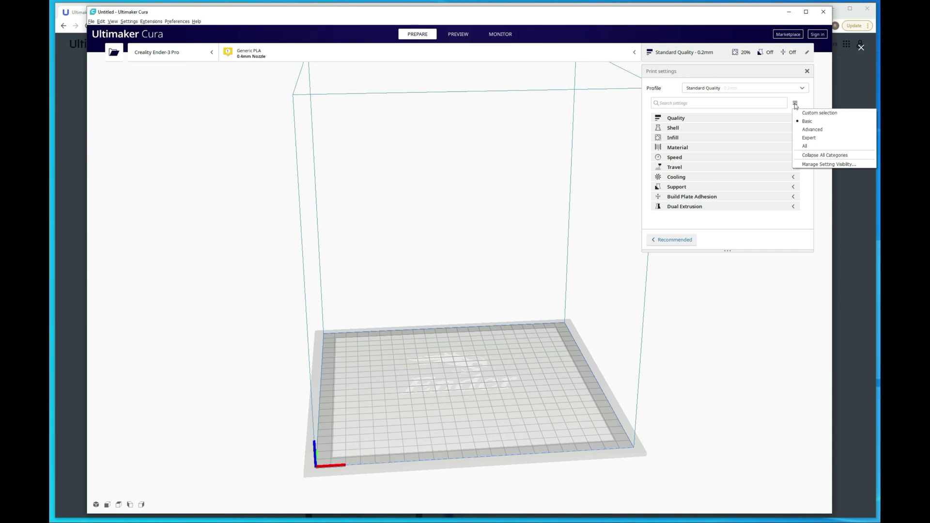
pyautogui.click(820, 140)
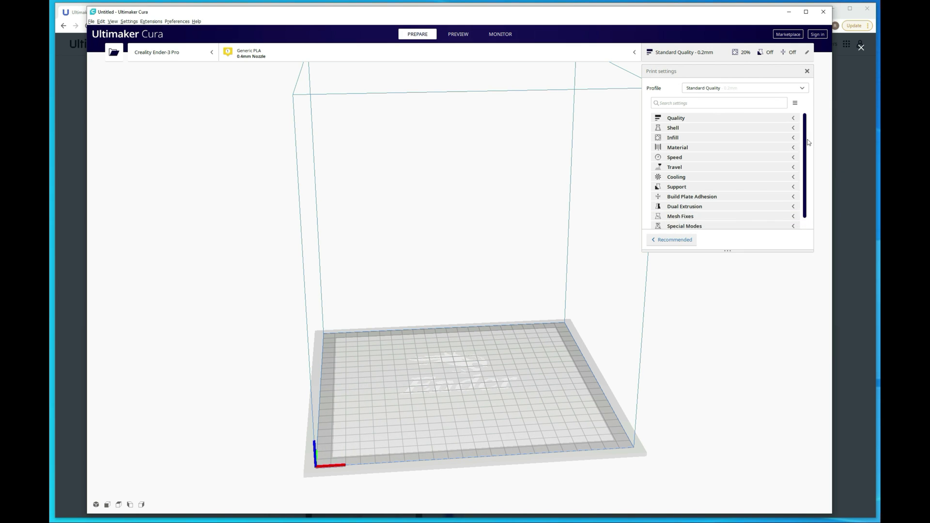
pyautogui.moveTo(727, 250); pyautogui.dragTo(728, 430)
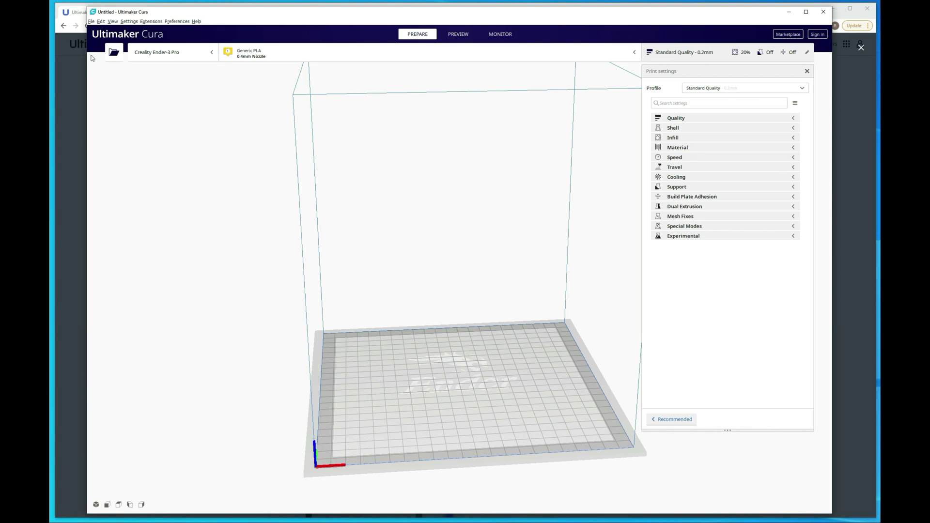
pyautogui.click(72, 69)
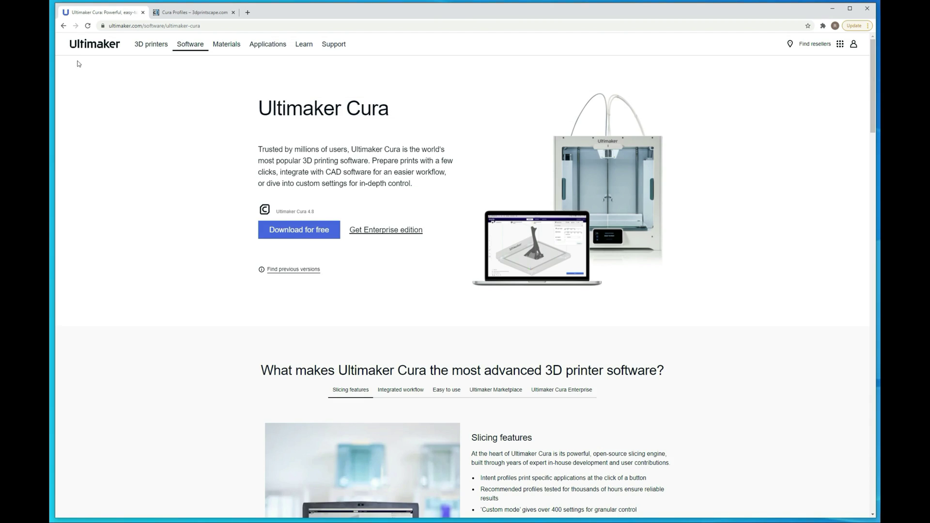
# Step: Download the Cura 4.8 Ender 3/3 Pro Standard Quality v1.2 profile from 3D Printscape's Cura Profiles page
pyautogui.click(197, 12)
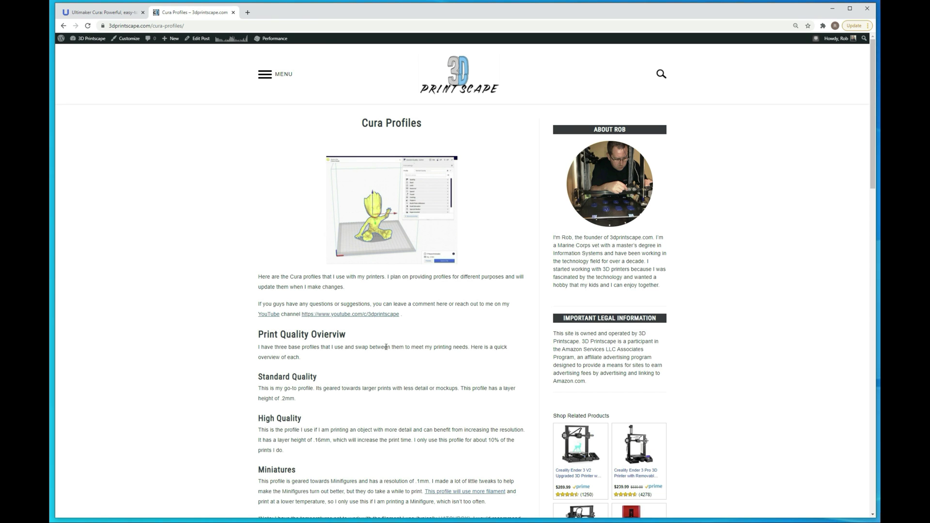
pyautogui.scroll(-10, 421, 320)
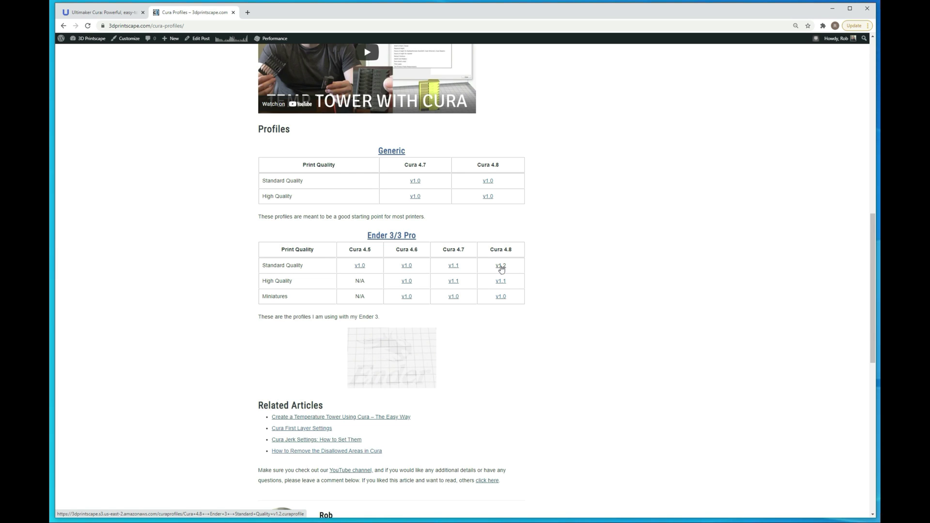
pyautogui.click(501, 266)
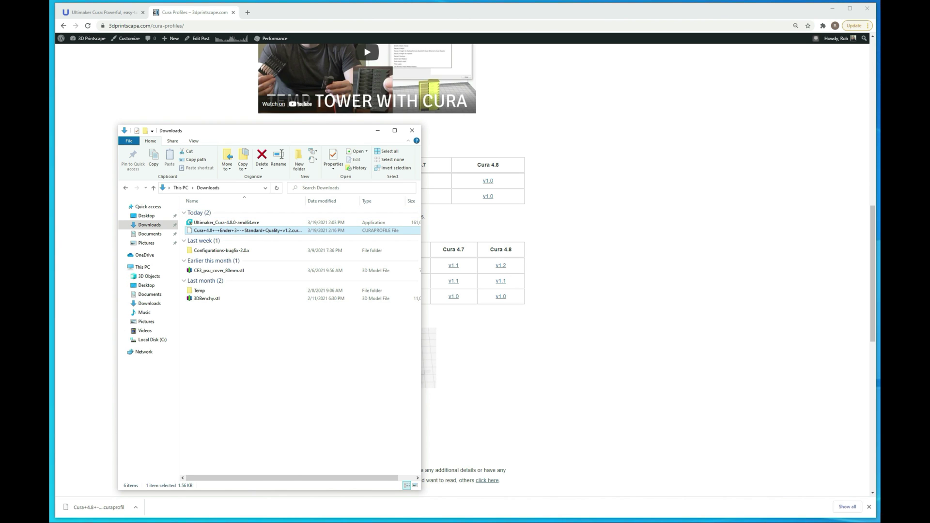
# Step: Import the downloaded Ender 3 Standard Quality v1.2 .curaprofile through Cura's Profiles preferences
pyautogui.click(72, 507)
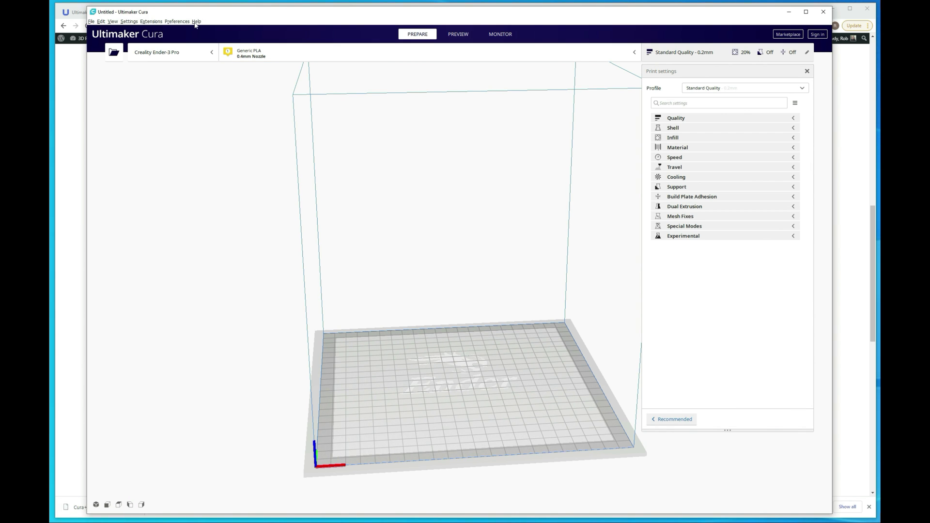
pyautogui.click(177, 22)
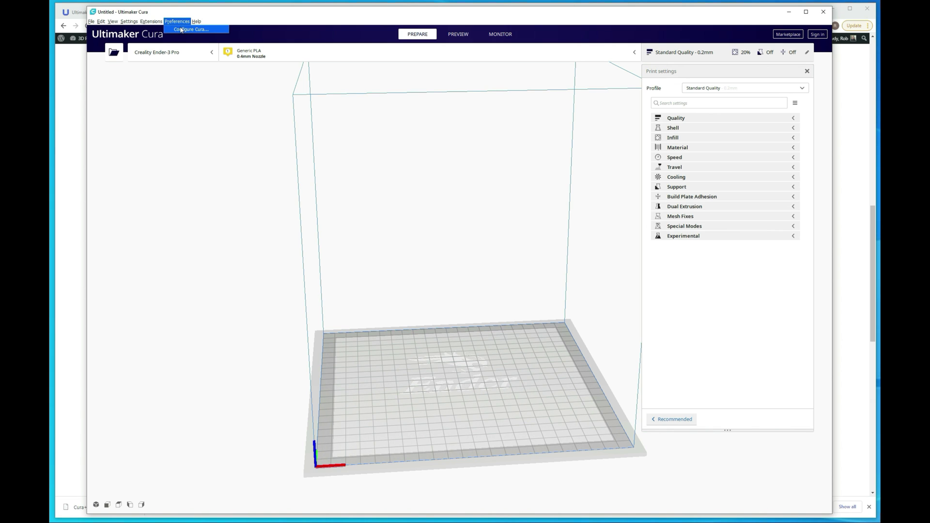
pyautogui.click(180, 30)
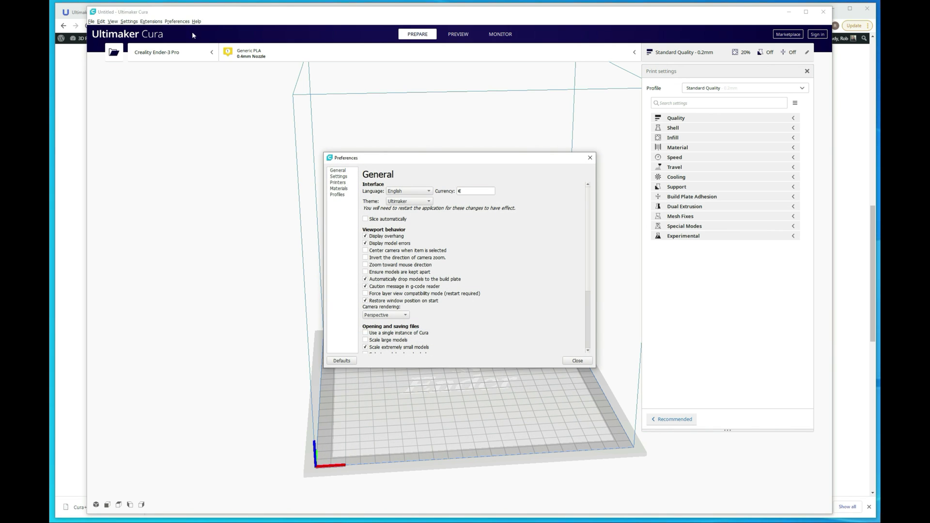
pyautogui.click(340, 197)
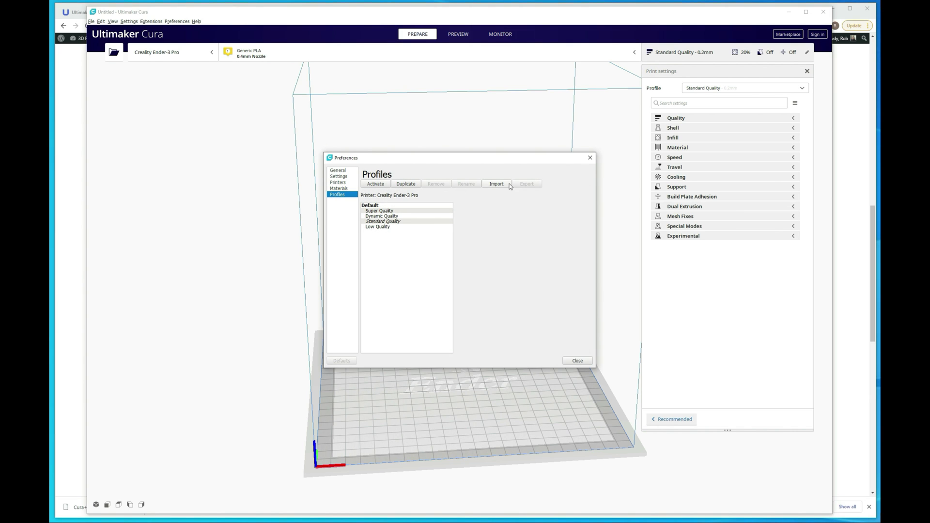
pyautogui.click(501, 185)
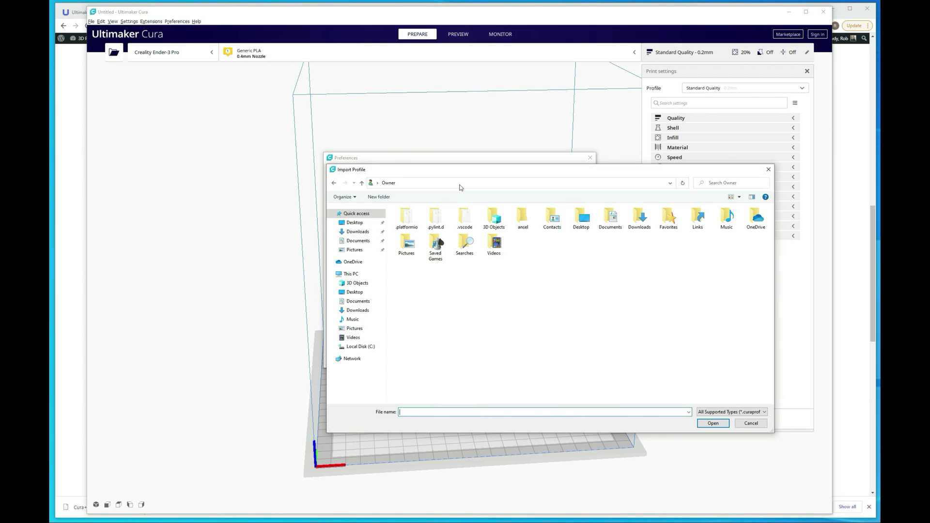
pyautogui.click(358, 232)
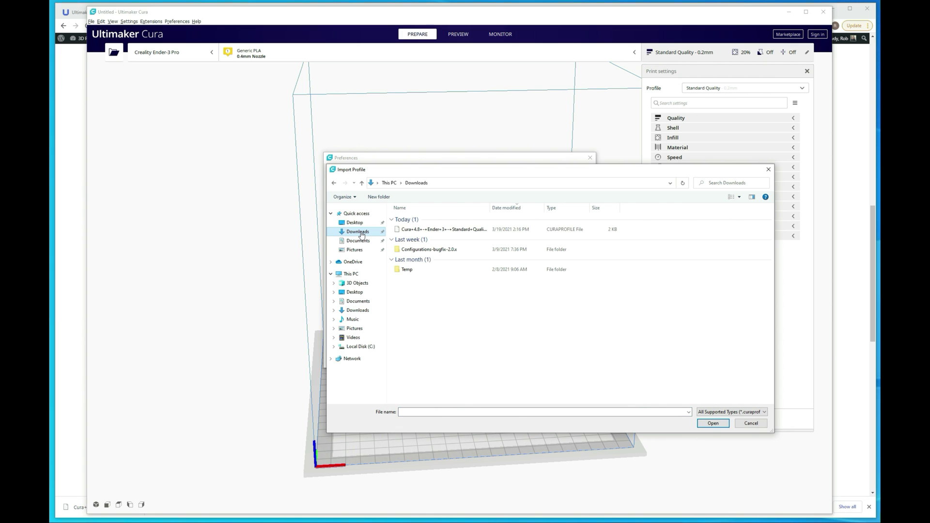
pyautogui.click(418, 231)
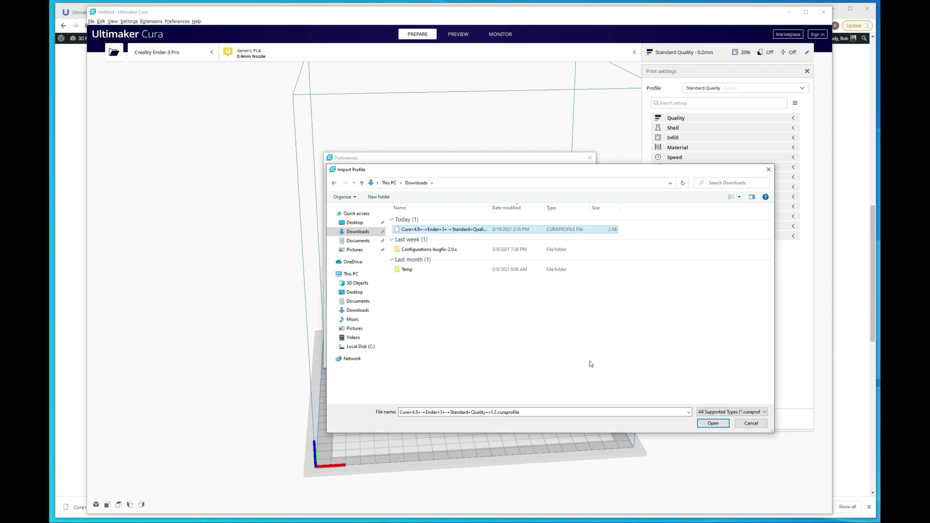
pyautogui.click(709, 425)
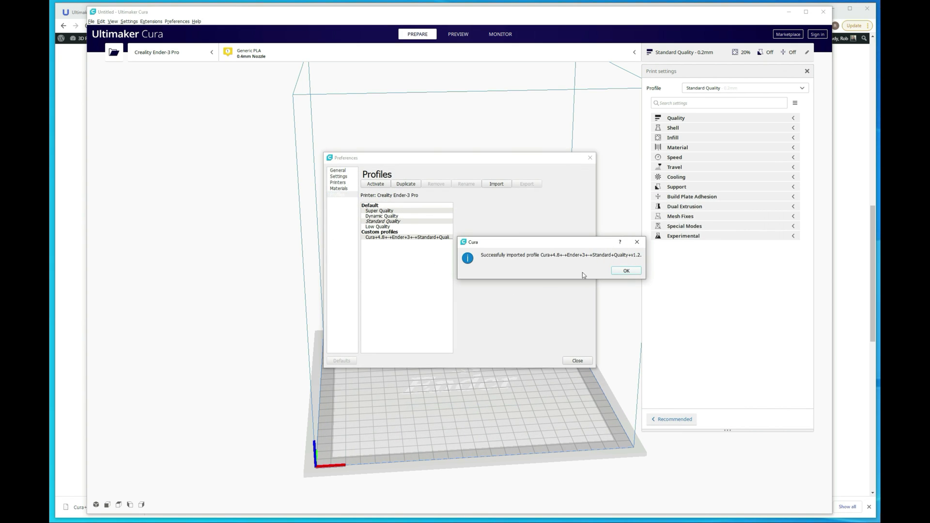
# Step: Activate the imported custom profile, close Preferences, and confirm it in the profile list
pyautogui.click(625, 271)
pyautogui.click(401, 238)
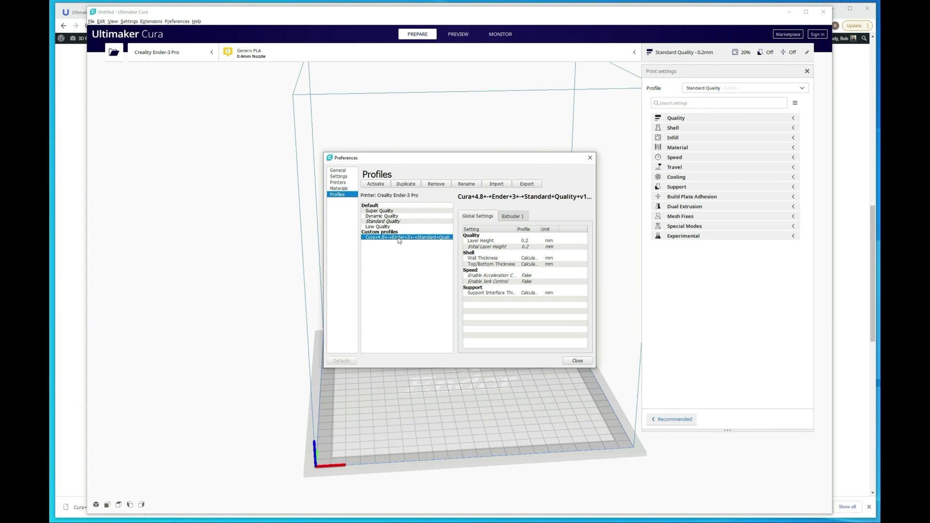
pyautogui.click(378, 185)
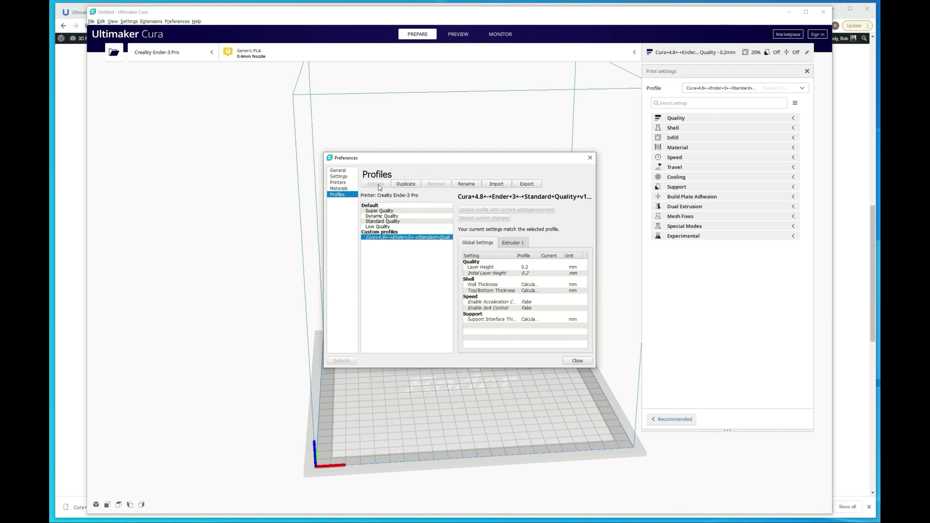
pyautogui.click(585, 363)
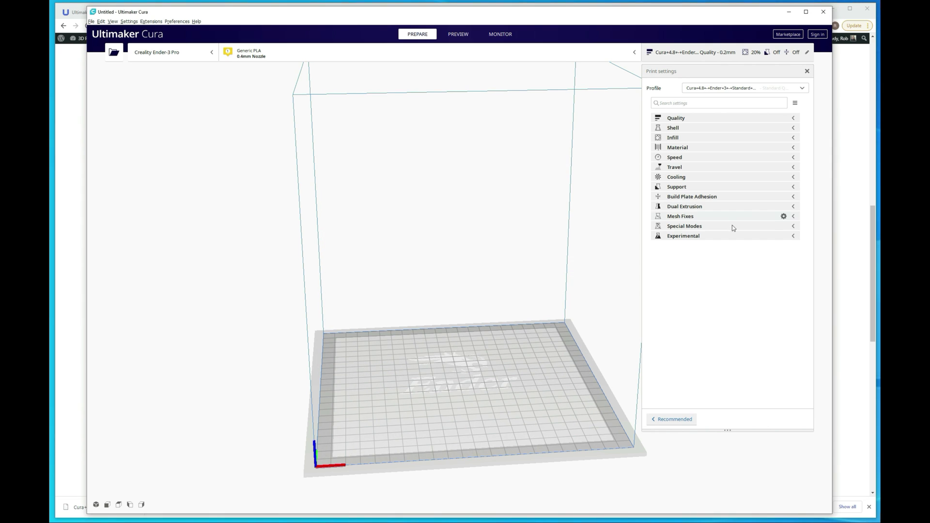
pyautogui.click(803, 89)
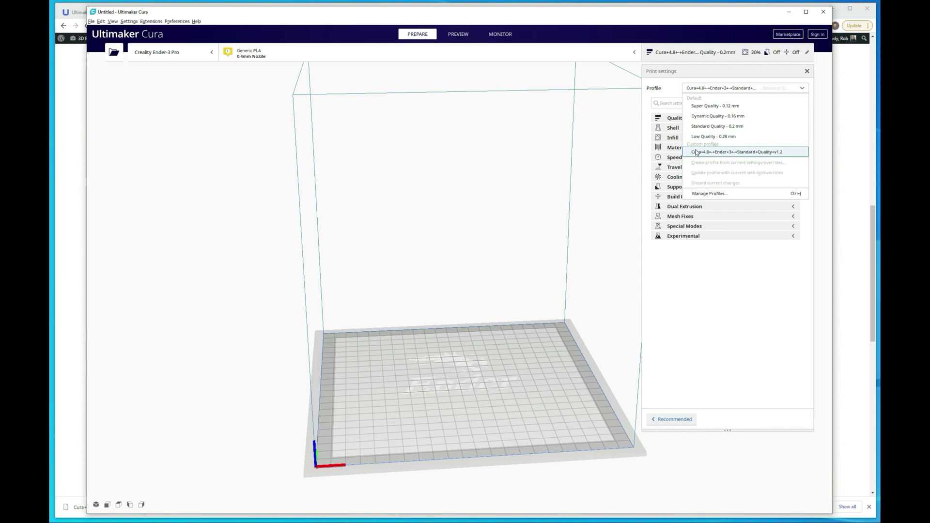
# Step: Install the Settings Guide plugin from the Marketplace, accept its licence, and quit Cura to apply it
pyautogui.click(717, 320)
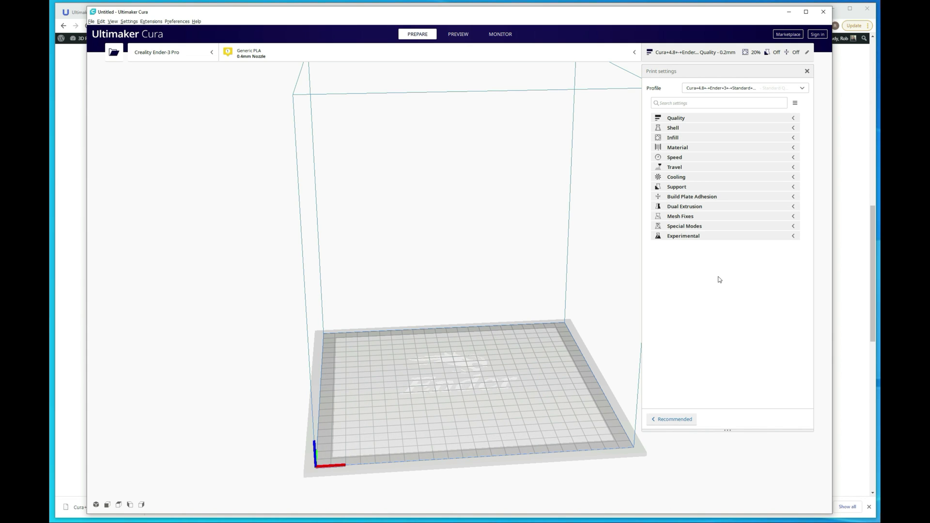
pyautogui.click(788, 35)
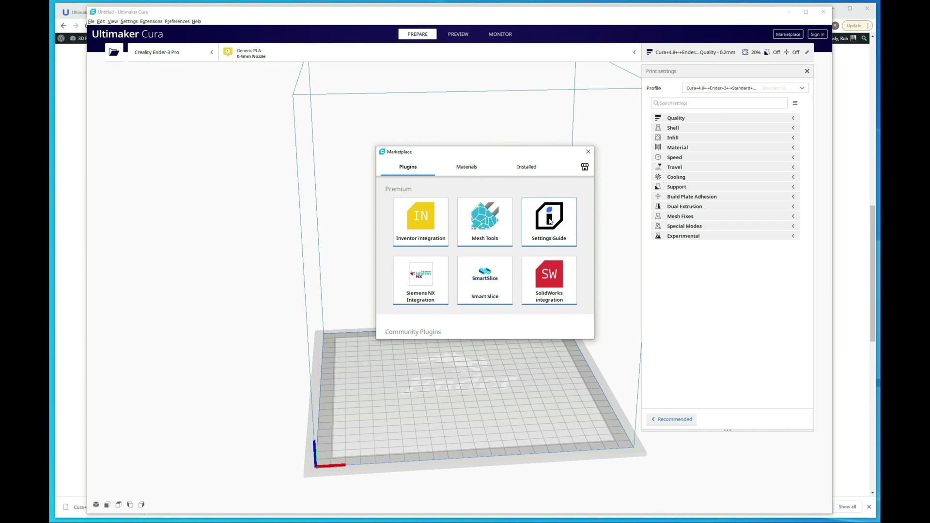
pyautogui.click(549, 221)
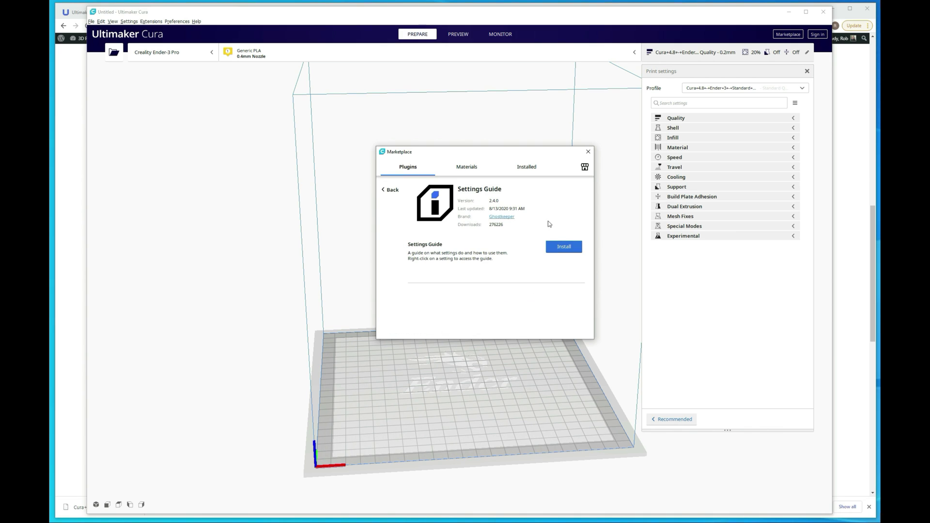
pyautogui.click(563, 248)
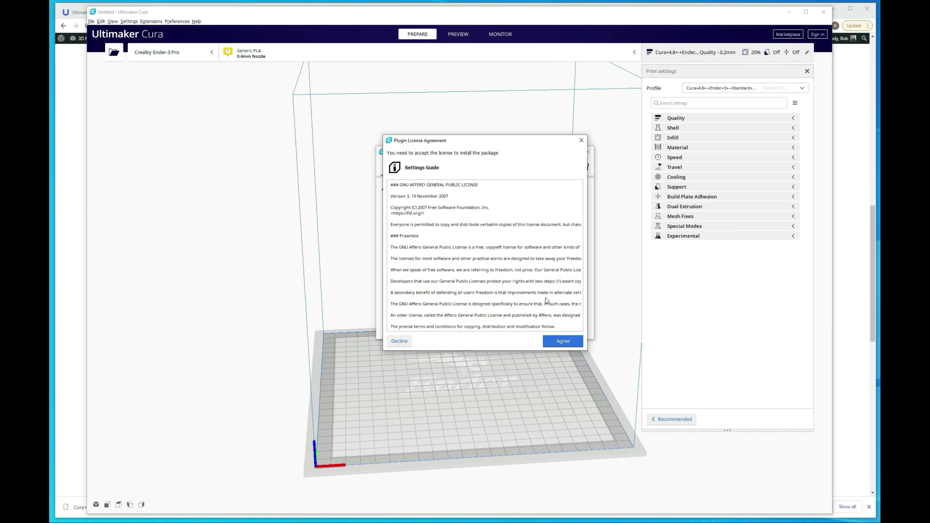
pyautogui.click(566, 342)
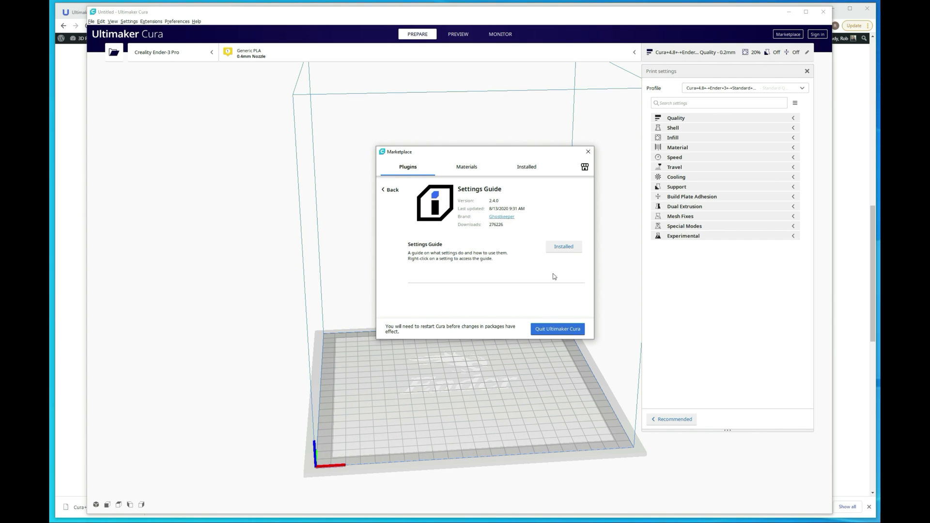
pyautogui.click(567, 329)
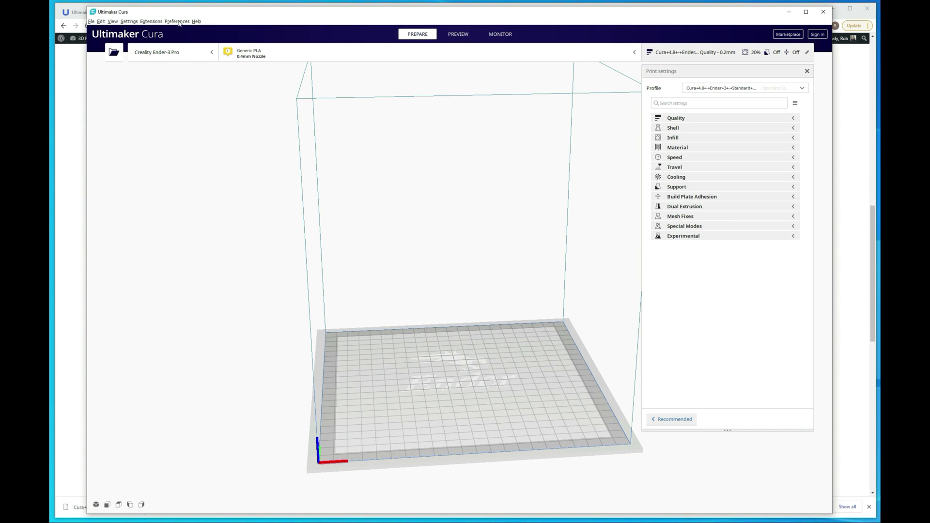
# Step: Launch the Settings Guide from the Extensions menu
pyautogui.click(157, 22)
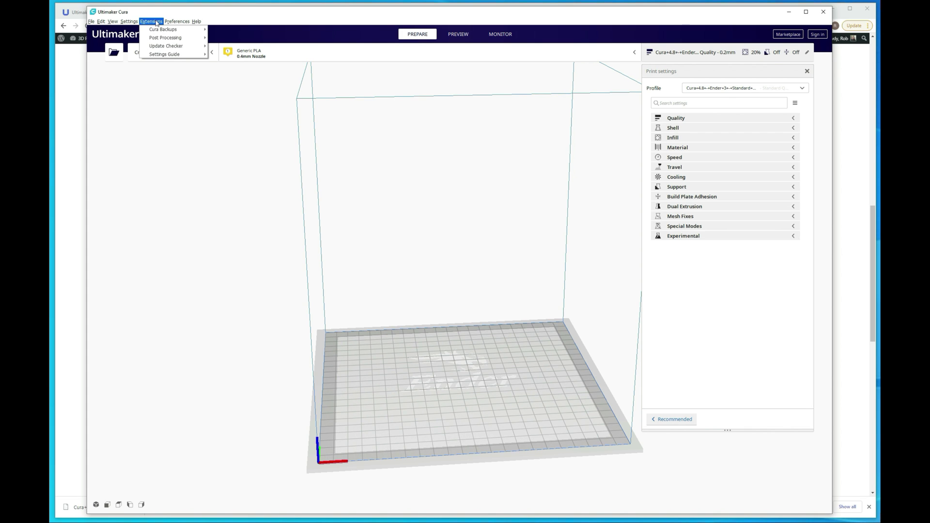
pyautogui.moveTo(170, 54)
pyautogui.click(221, 56)
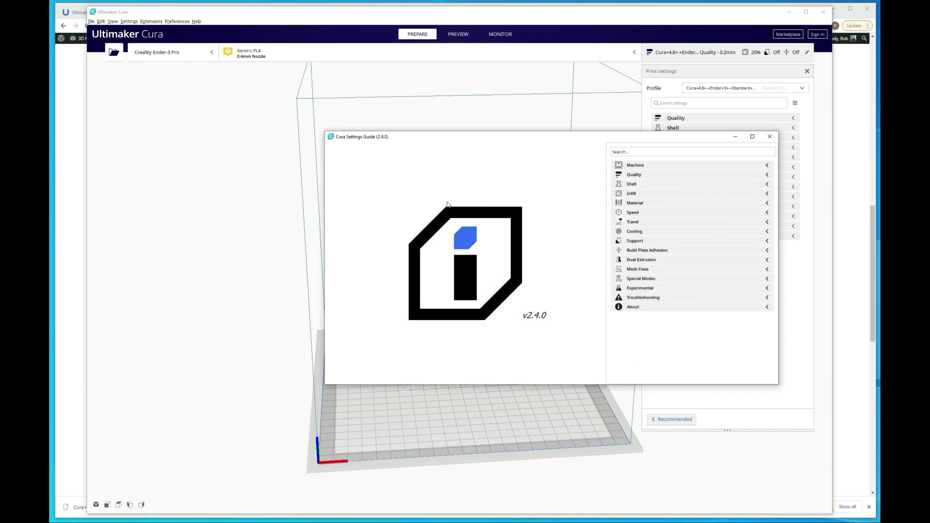
# Step: Browse the guide's Machine category entries, Machine Type and Start G-code, then collapse it
pyautogui.click(675, 168)
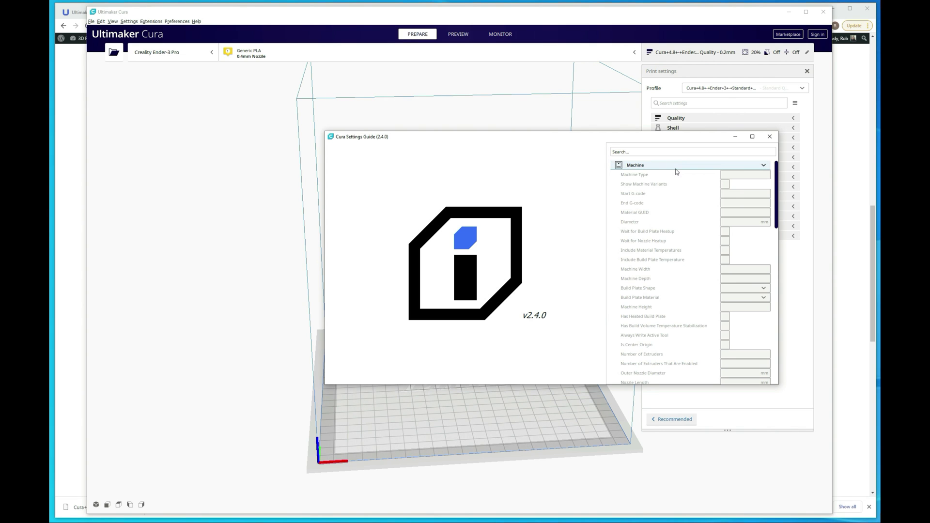
pyautogui.click(635, 175)
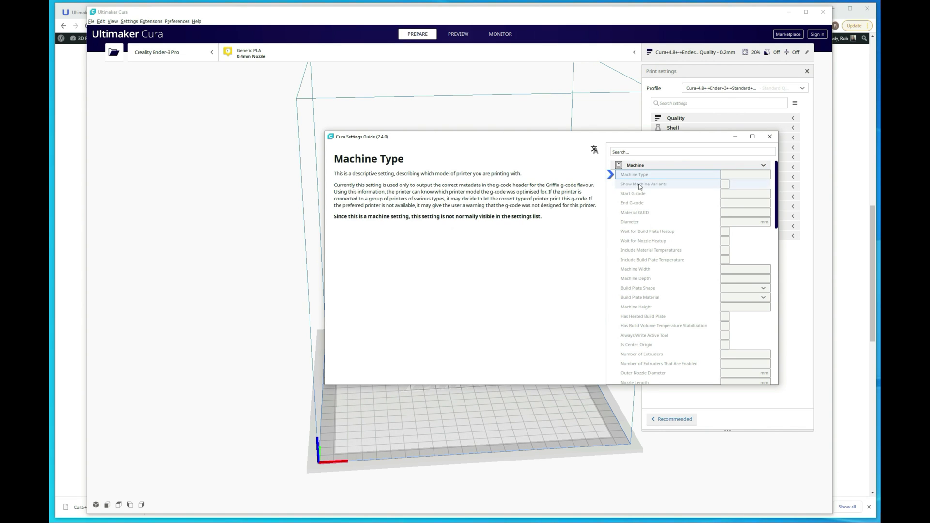
pyautogui.click(634, 194)
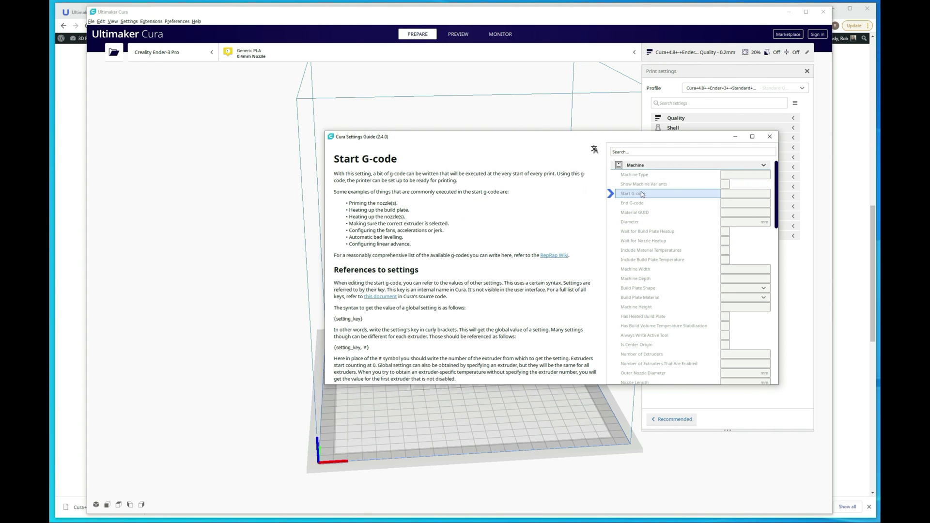
pyautogui.scroll(-3, 448, 253)
pyautogui.scroll(-5, 448, 254)
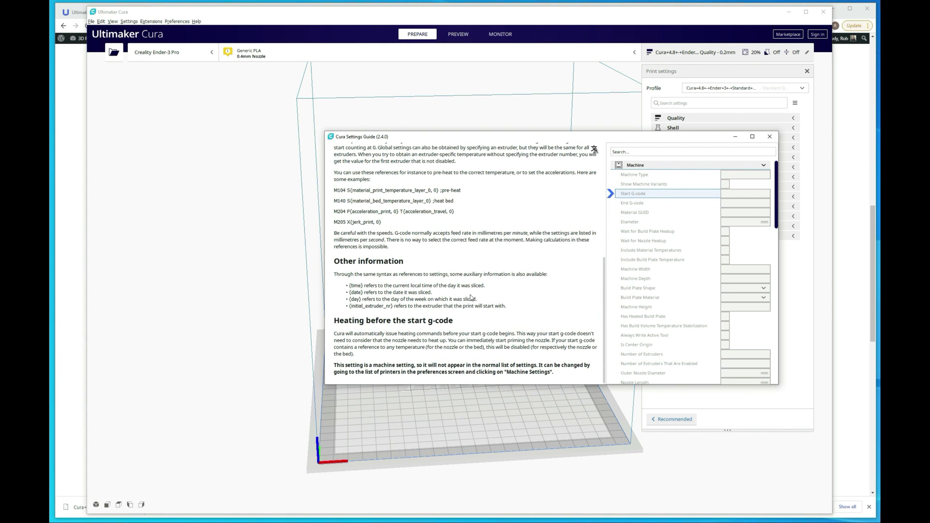
pyautogui.click(688, 164)
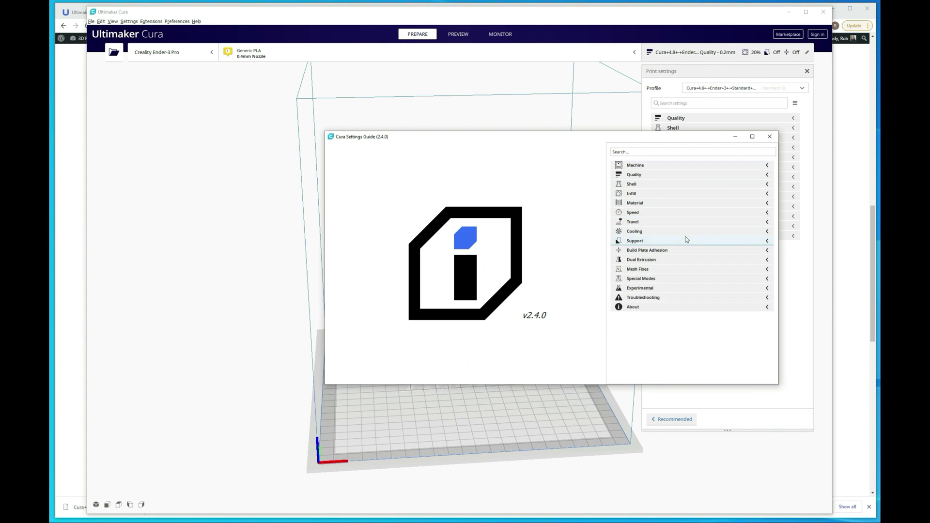
# Step: Read the Settings Guide help for Infill Density and Infill Pattern, then collapse Infill
pyautogui.click(687, 194)
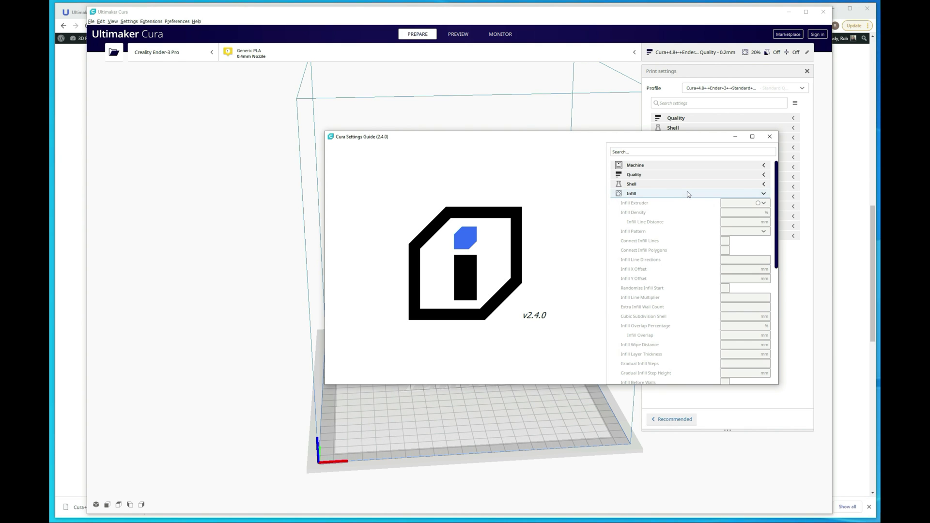
pyautogui.click(655, 215)
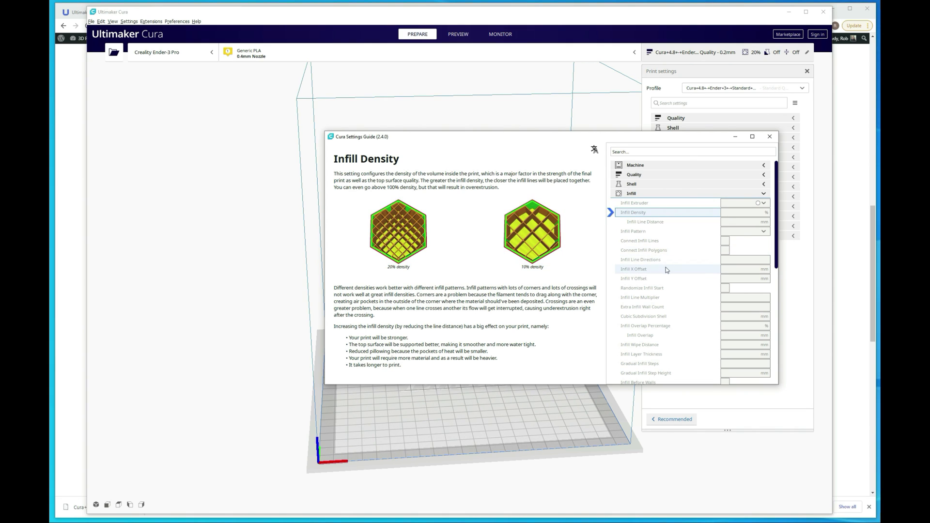
pyautogui.click(654, 232)
pyautogui.scroll(-10, 484, 249)
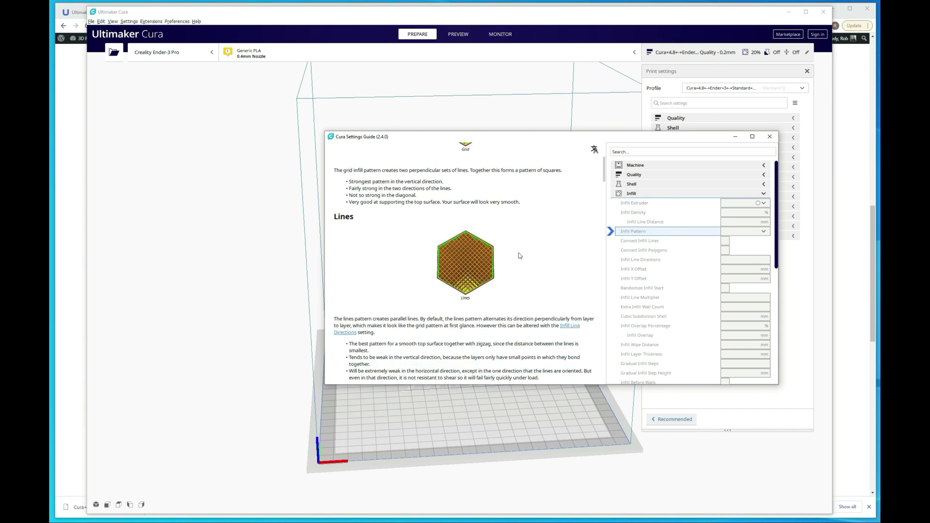
pyautogui.scroll(-6, 520, 257)
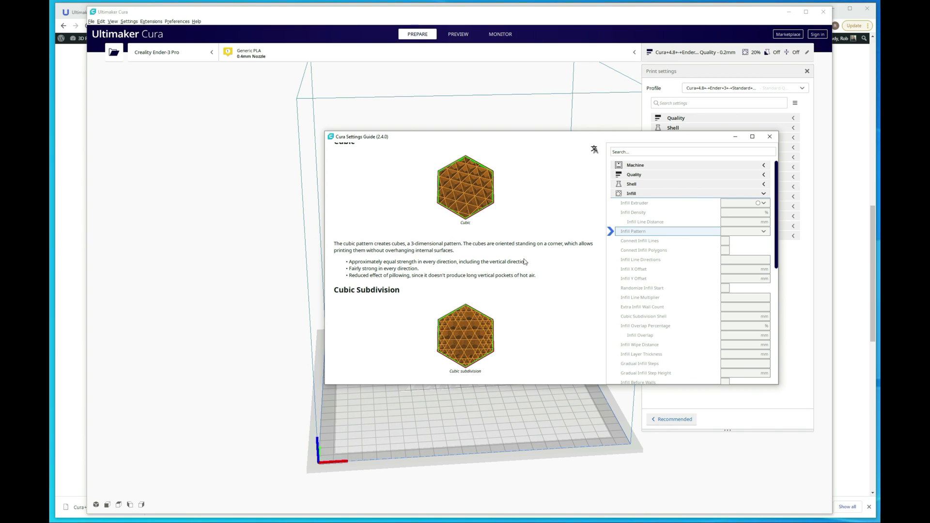
pyautogui.scroll(-3, 531, 268)
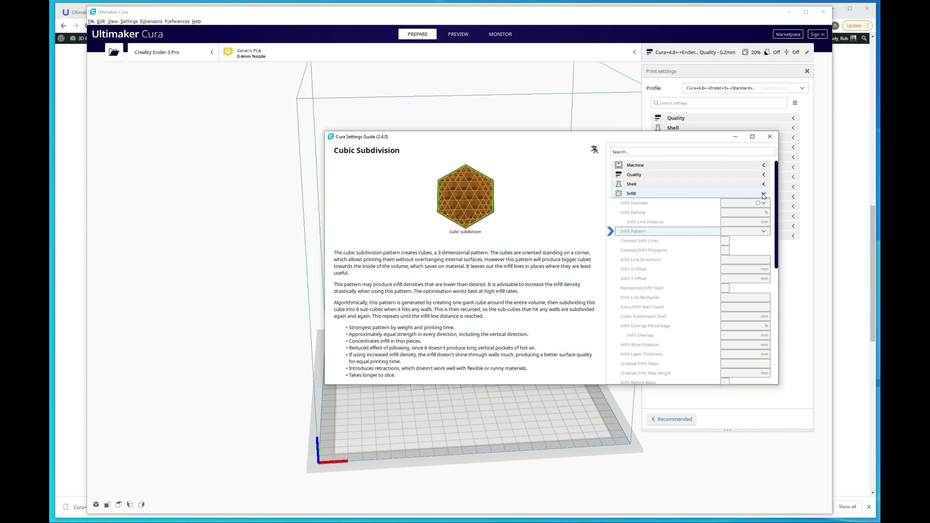
pyautogui.click(764, 195)
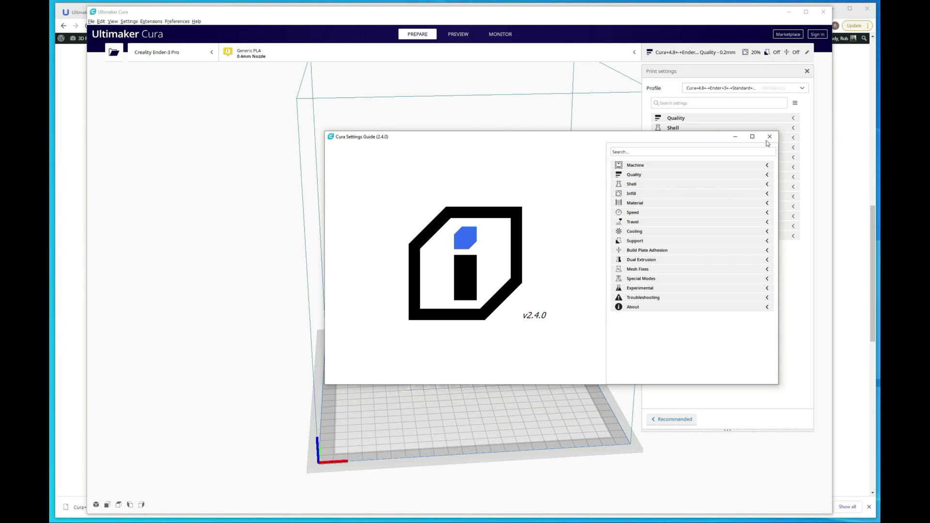
# Step: Close the guide and review Quality, Infill and Material settings, including Cubic infill and 200 °C temperature
pyautogui.click(770, 137)
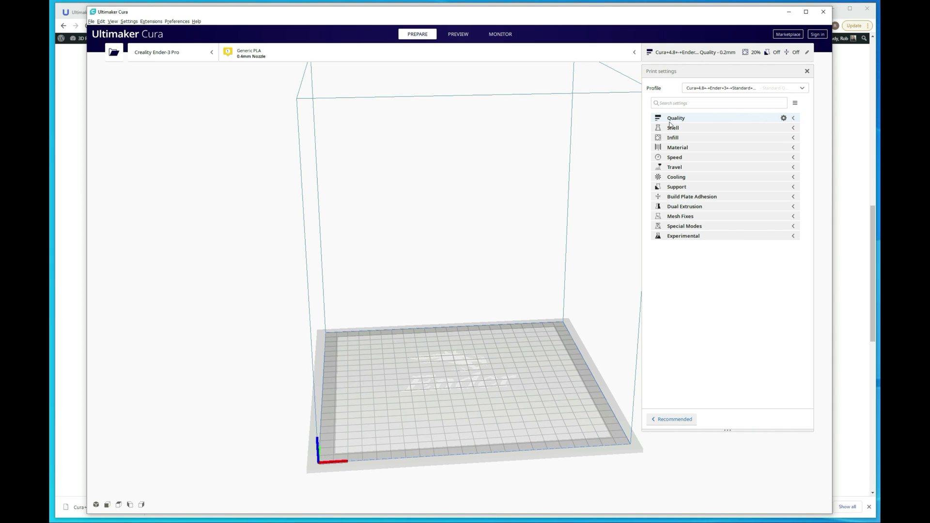
pyautogui.click(737, 118)
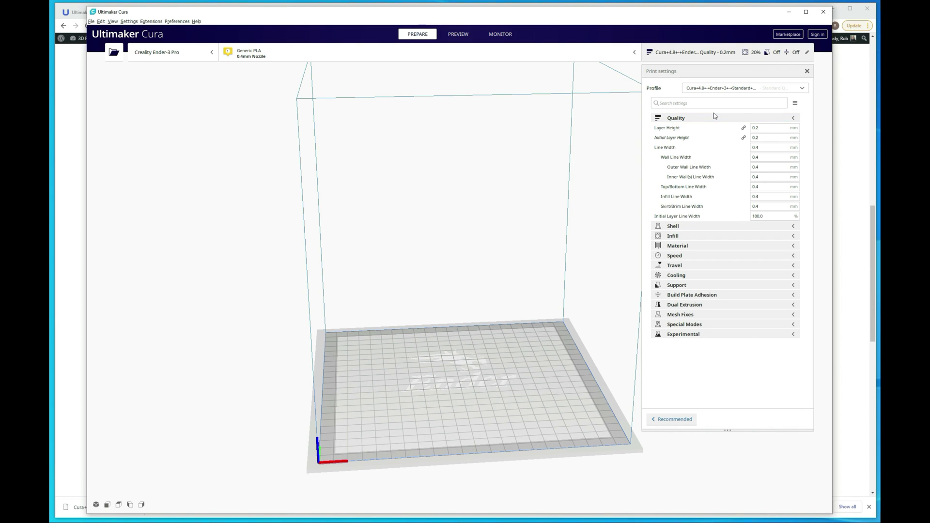
pyautogui.click(687, 237)
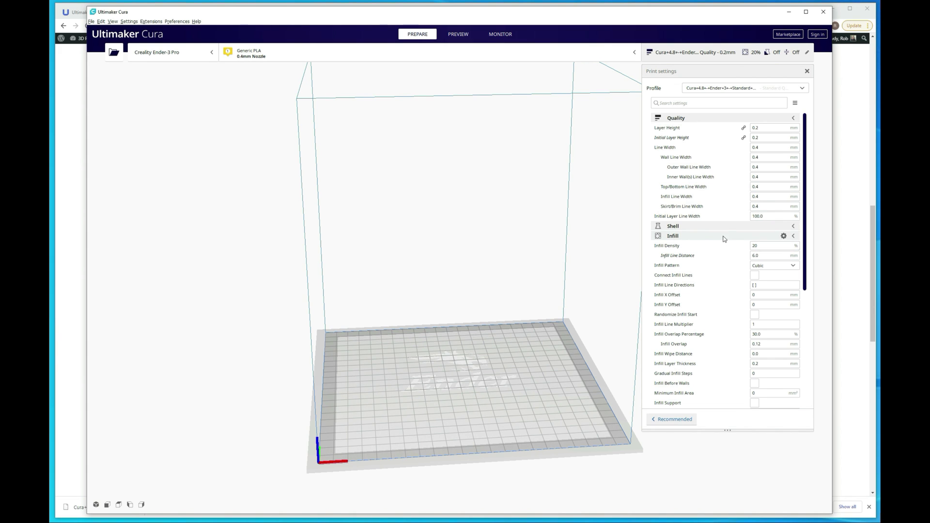
pyautogui.scroll(-5, 726, 232)
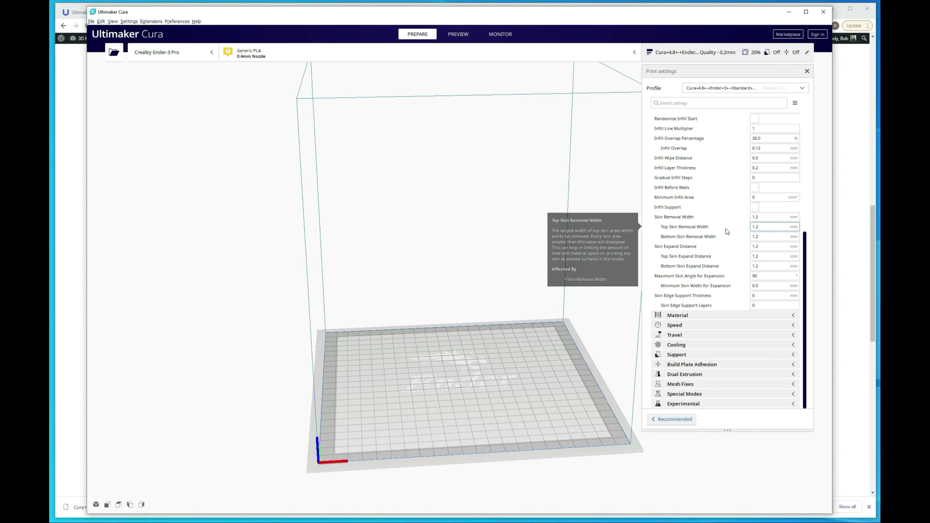
pyautogui.click(704, 315)
pyautogui.scroll(-2, 707, 310)
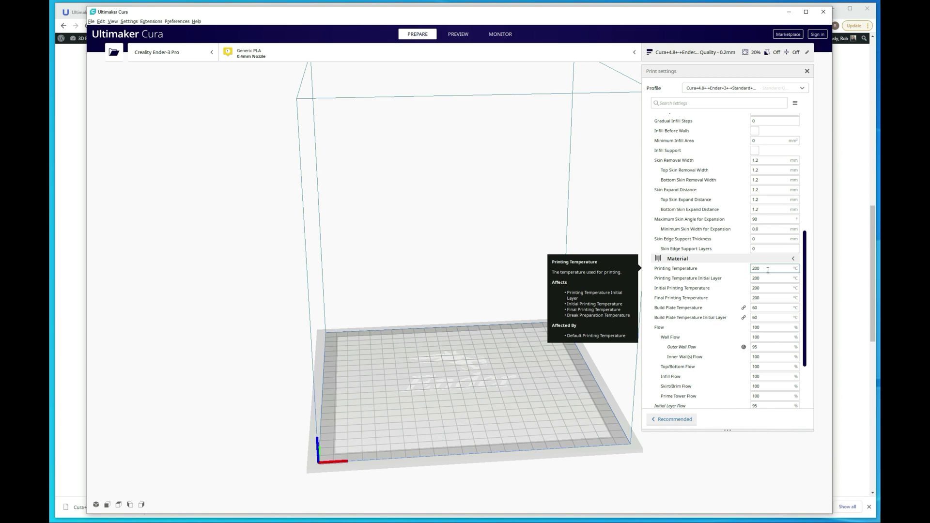
# Step: Expand the Support settings and turn on Generate Support
pyautogui.scroll(-3, 768, 270)
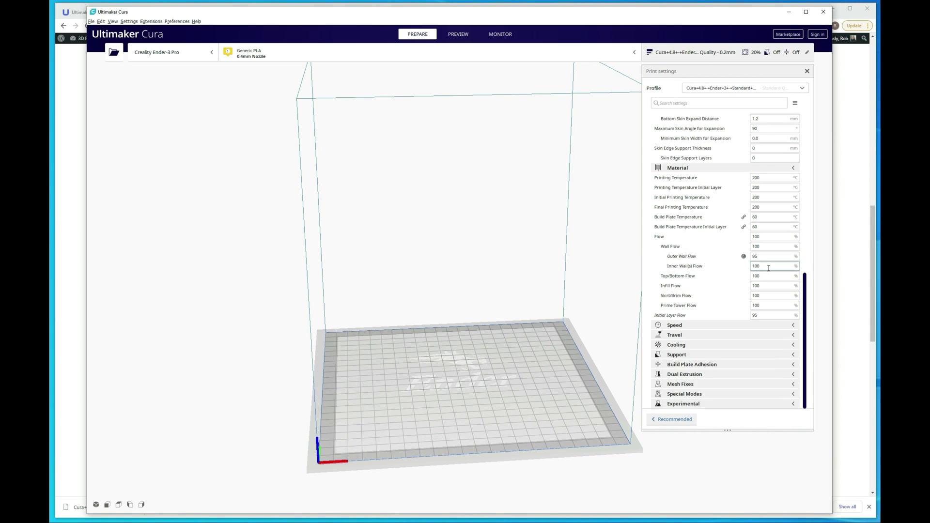
pyautogui.click(710, 359)
pyautogui.click(755, 364)
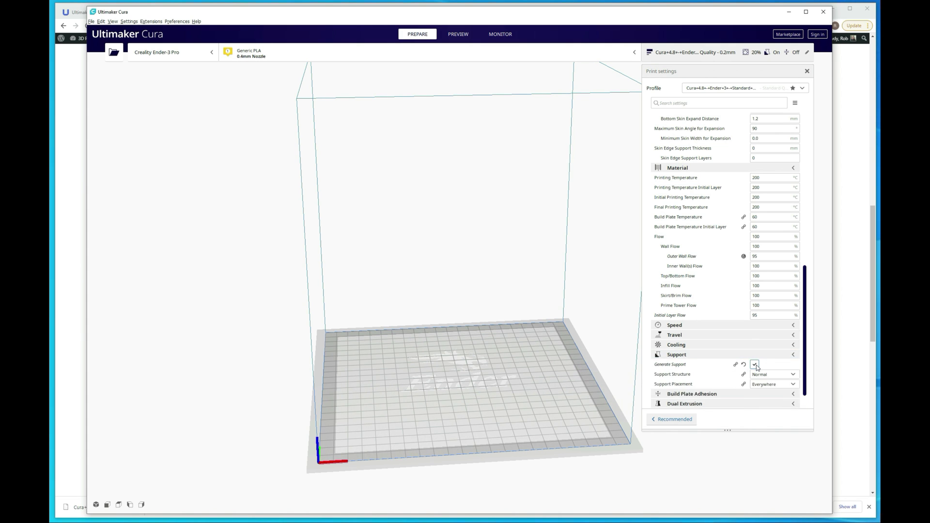
pyautogui.scroll(-3, 720, 347)
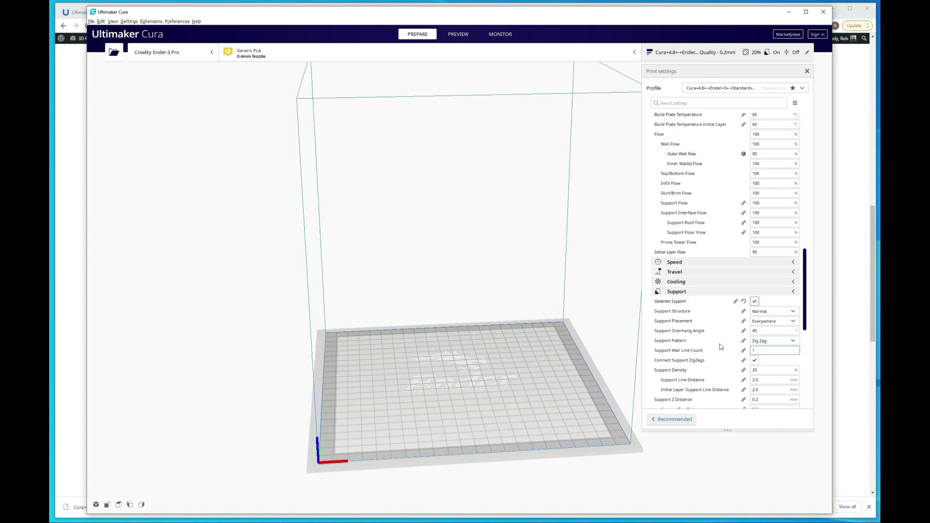
pyautogui.scroll(-2, 696, 321)
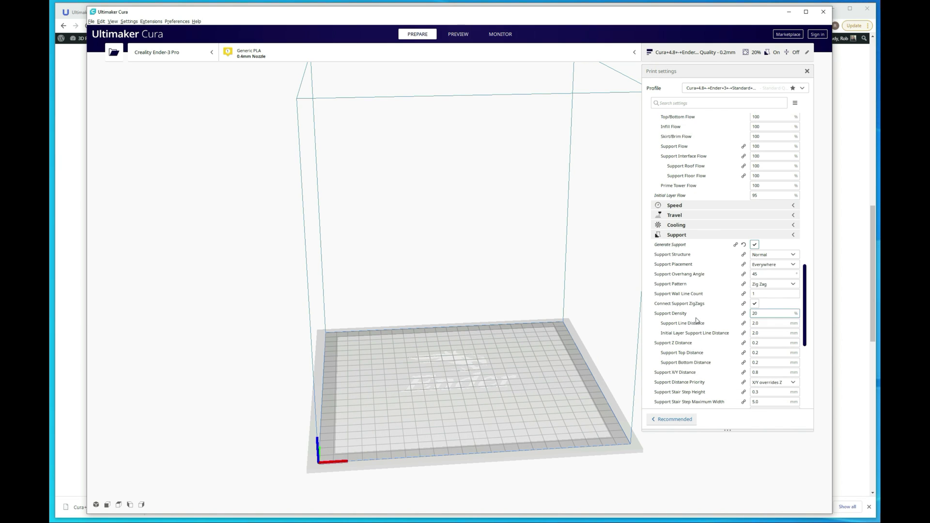
# Step: Set Support Structure to Tree and Support Density to 10%
pyautogui.click(790, 256)
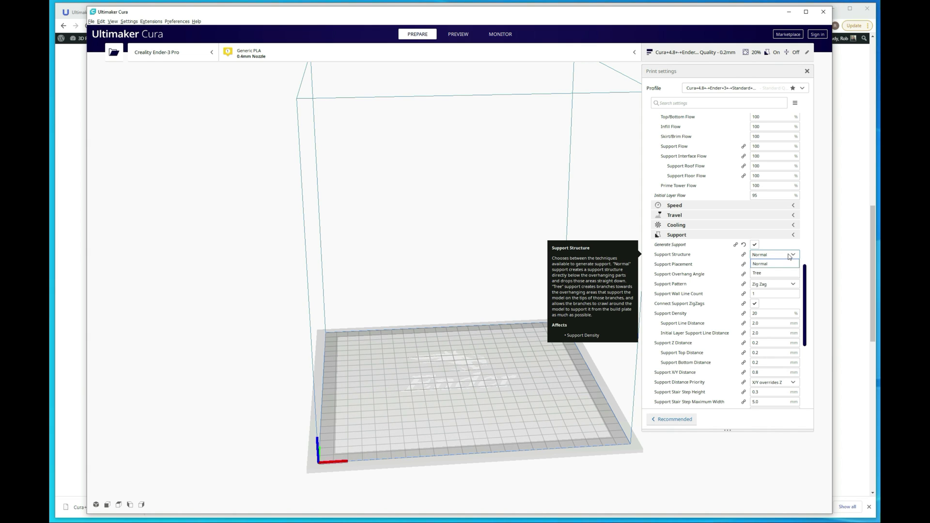
pyautogui.click(761, 273)
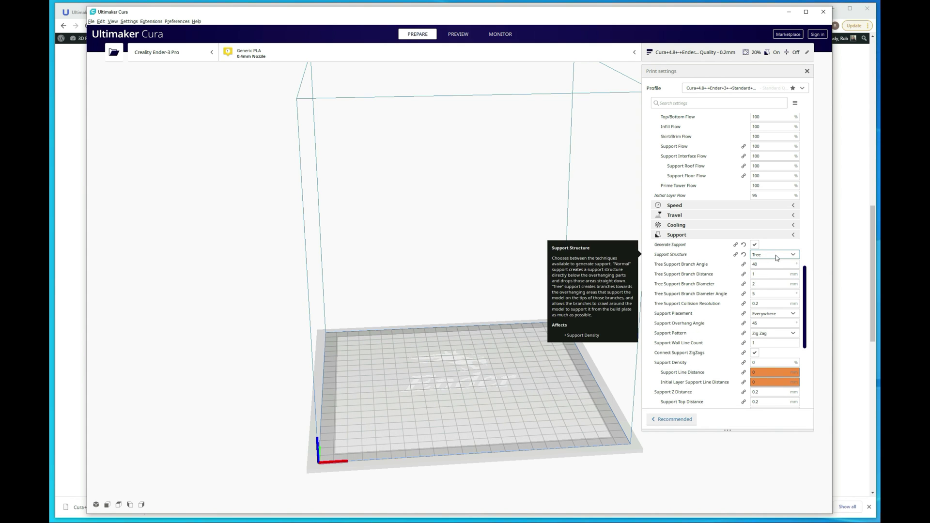
pyautogui.click(764, 363)
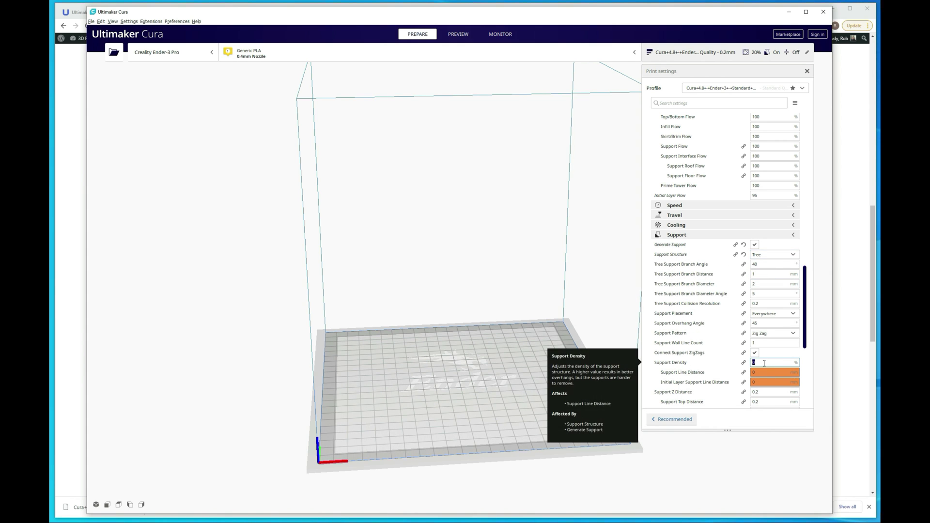
pyautogui.write('10')
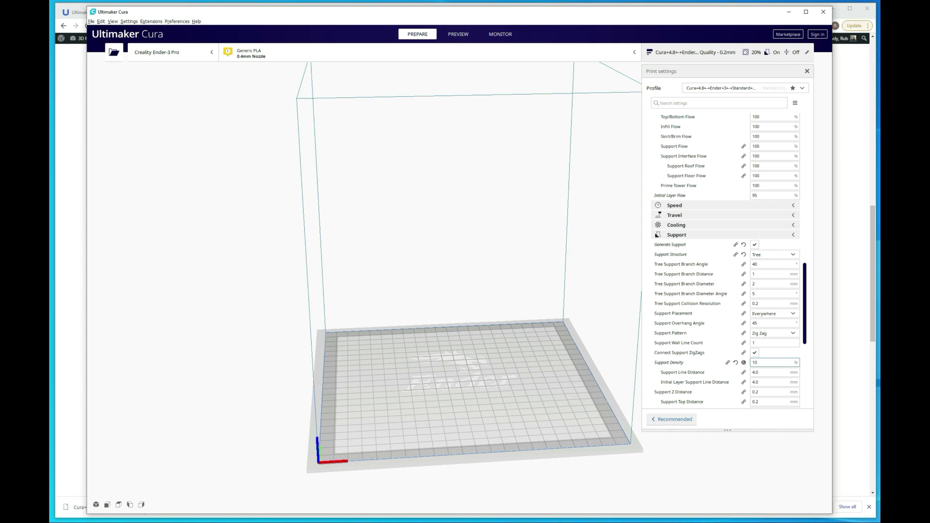
# Step: Drag 3DBenchy.stl from Downloads onto the build plate and set Support Structure back to Normal
pyautogui.hotkey('alt', 'Tab')
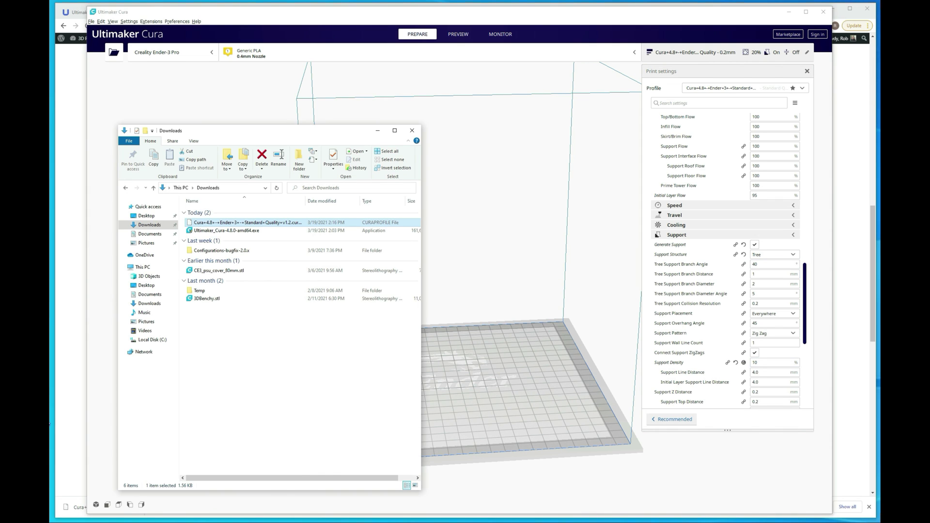
pyautogui.click(295, 299)
pyautogui.moveTo(297, 298); pyautogui.dragTo(481, 337)
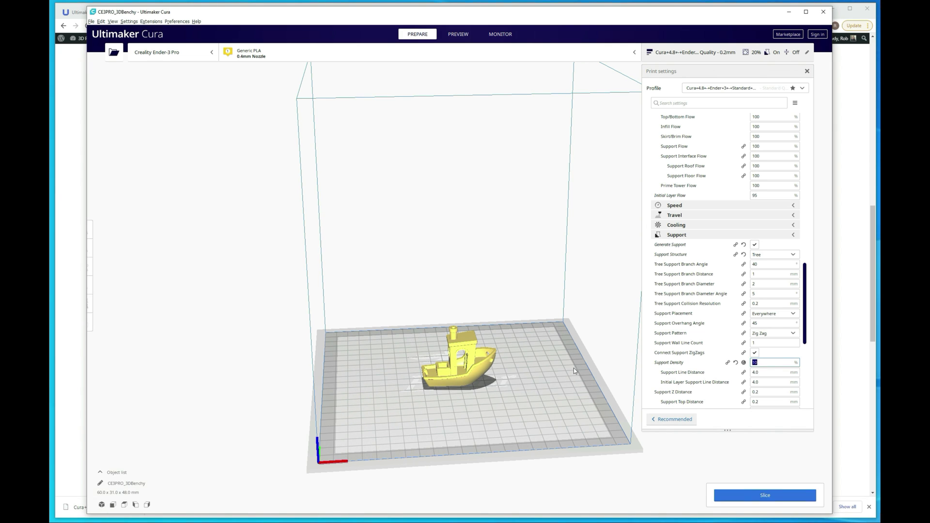
pyautogui.click(792, 255)
pyautogui.click(768, 264)
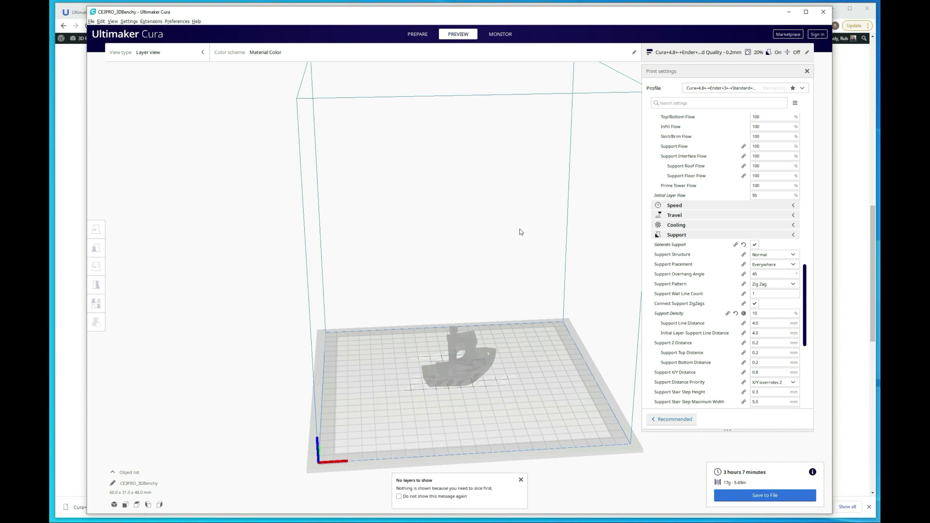
# Step: Inspect the sliced Benchy's normal supports and skirt layer by layer from several angles
pyautogui.moveTo(519, 228); pyautogui.dragTo(513, 269, button='right')
pyautogui.scroll(6, 533, 380)
pyautogui.scroll(1, 574, 410)
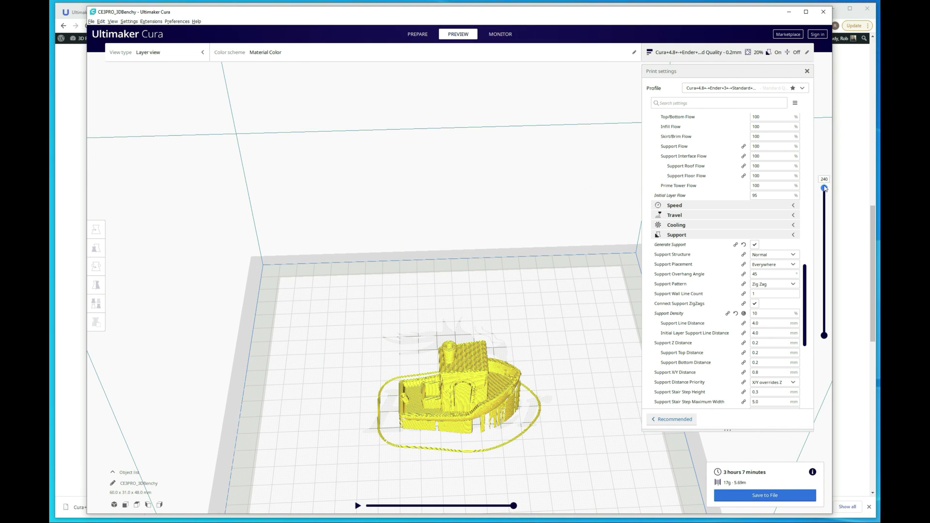
pyautogui.moveTo(825, 188); pyautogui.dragTo(821, 318)
pyautogui.scroll(2, 465, 490)
pyautogui.scroll(6, 465, 490)
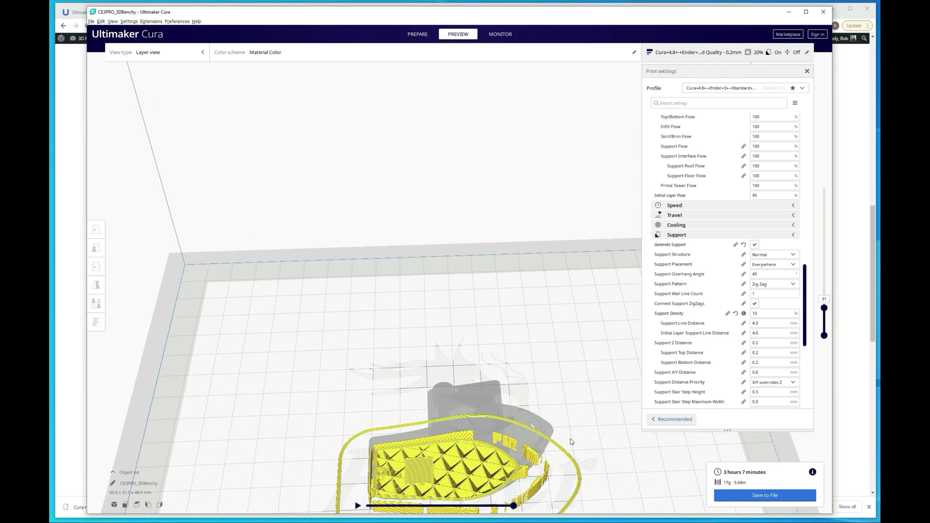
pyautogui.scroll(1, 566, 466)
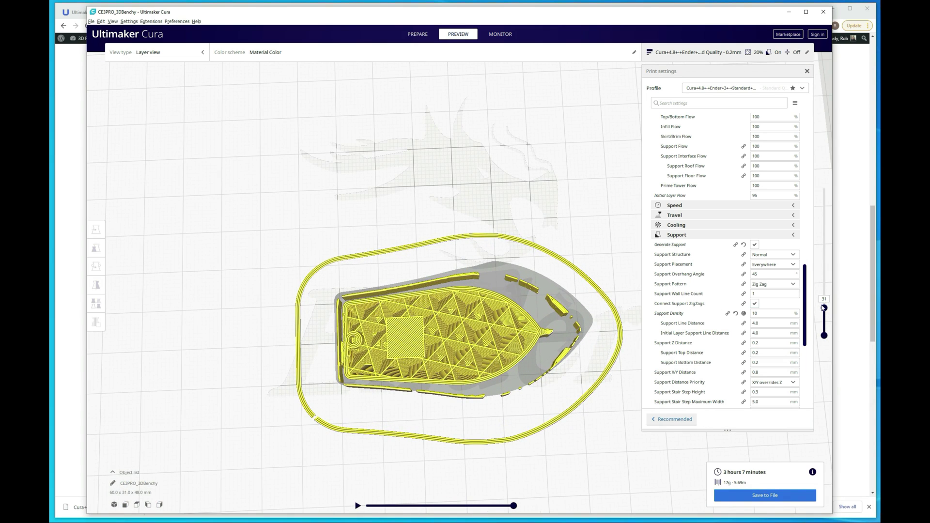
pyautogui.moveTo(824, 308); pyautogui.dragTo(820, 301)
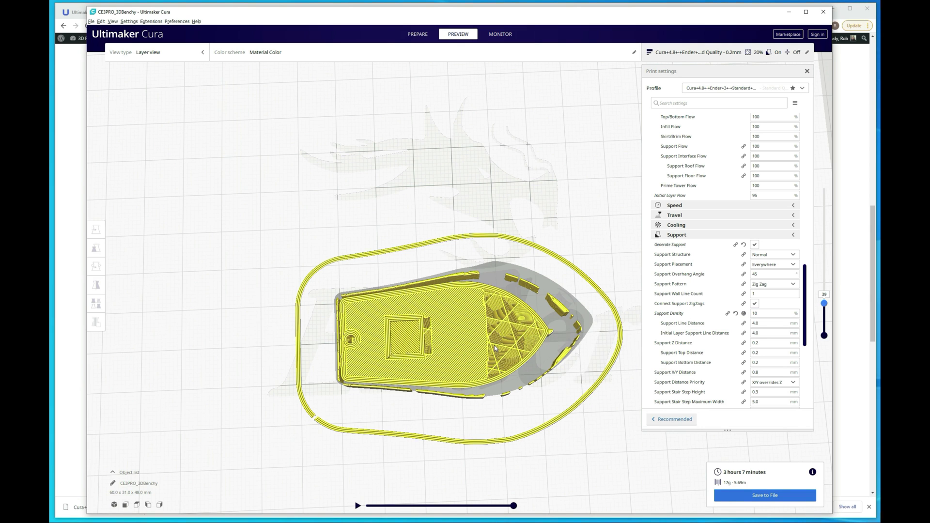
pyautogui.moveTo(552, 339); pyautogui.dragTo(551, 412, button='right')
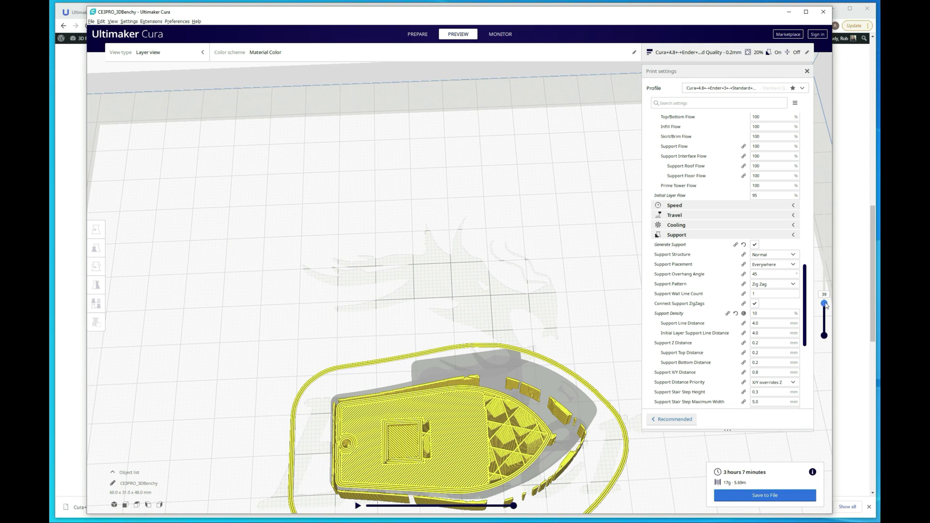
pyautogui.moveTo(825, 304); pyautogui.dragTo(819, 240)
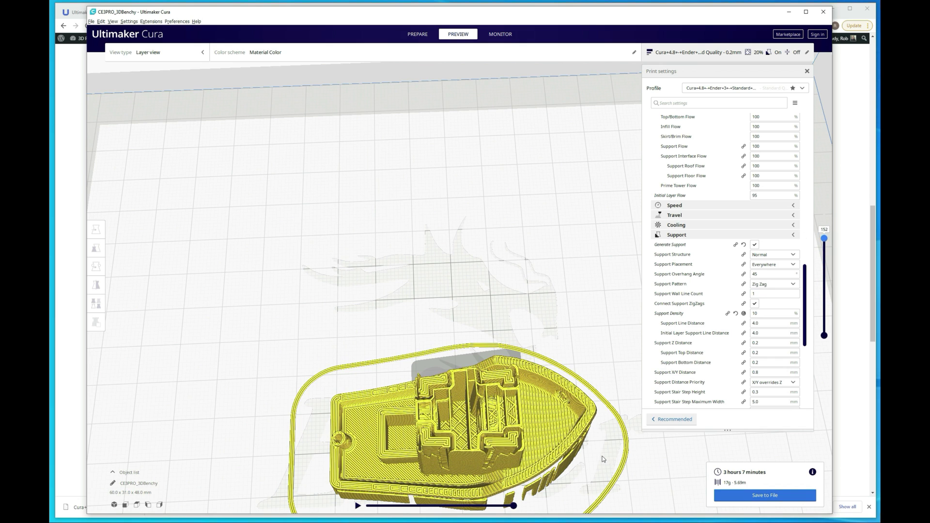
pyautogui.moveTo(603, 458)
pyautogui.mouseDown(button='right')
pyautogui.moveTo(592, 430)
pyautogui.moveTo(604, 469)
pyautogui.mouseUp(button='right')
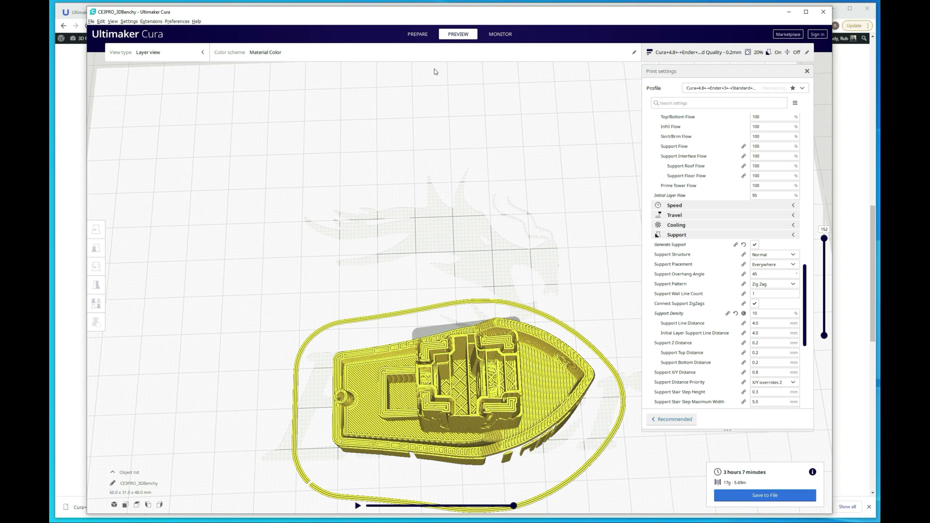
# Step: Switch Support Structure to Tree and re-slice the Benchy
pyautogui.click(420, 39)
pyautogui.click(774, 255)
pyautogui.click(774, 273)
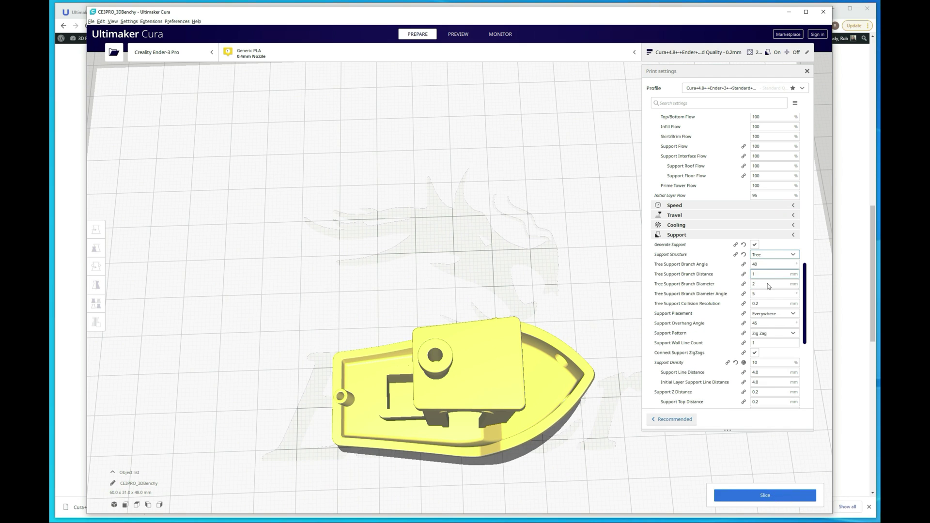
pyautogui.click(766, 495)
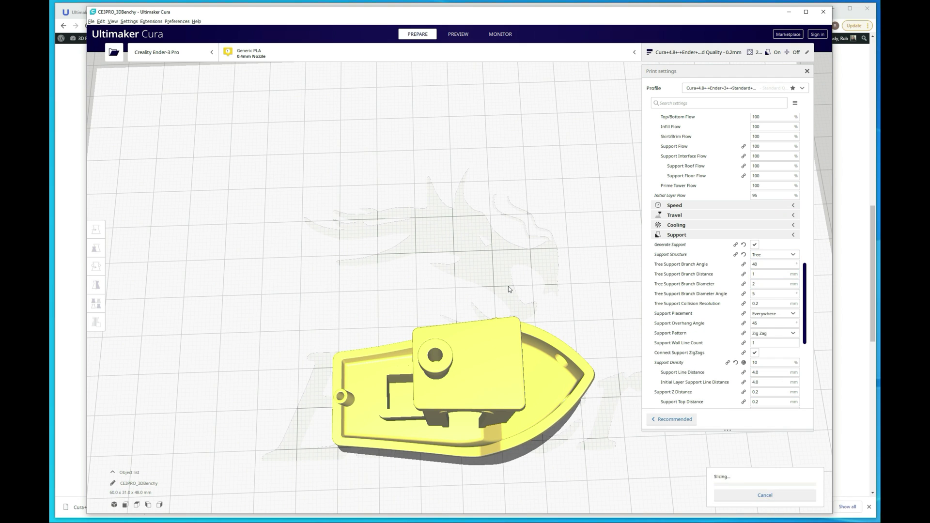
# Step: Inspect the tree supports in Preview, moving the layer slider from the lowest layers to the cabin roof
pyautogui.click(458, 33)
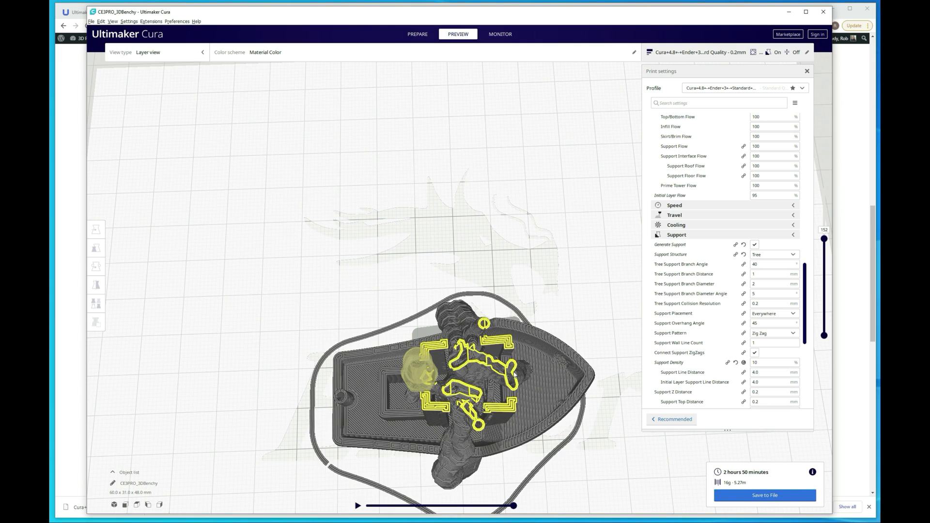
pyautogui.moveTo(517, 366); pyautogui.dragTo(562, 385, button='right')
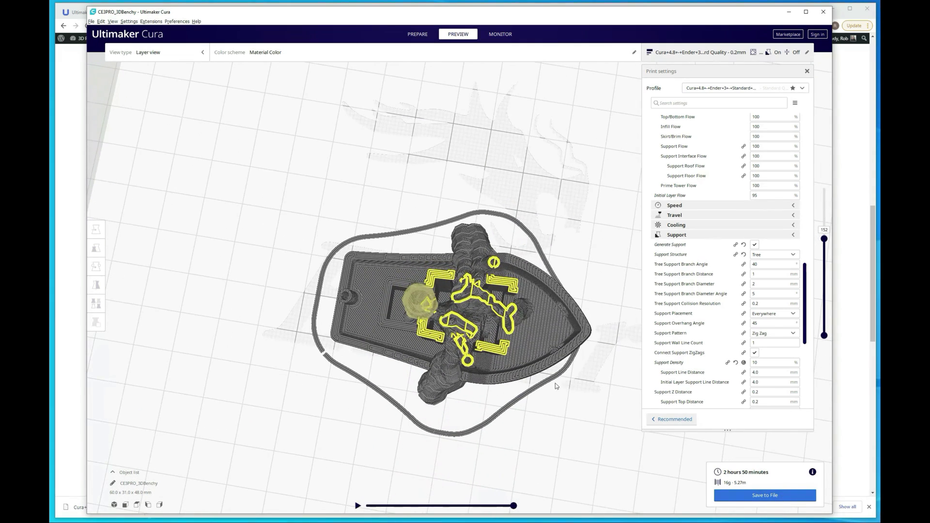
pyautogui.moveTo(825, 239); pyautogui.dragTo(825, 292)
pyautogui.moveTo(495, 433); pyautogui.dragTo(514, 419, button='right')
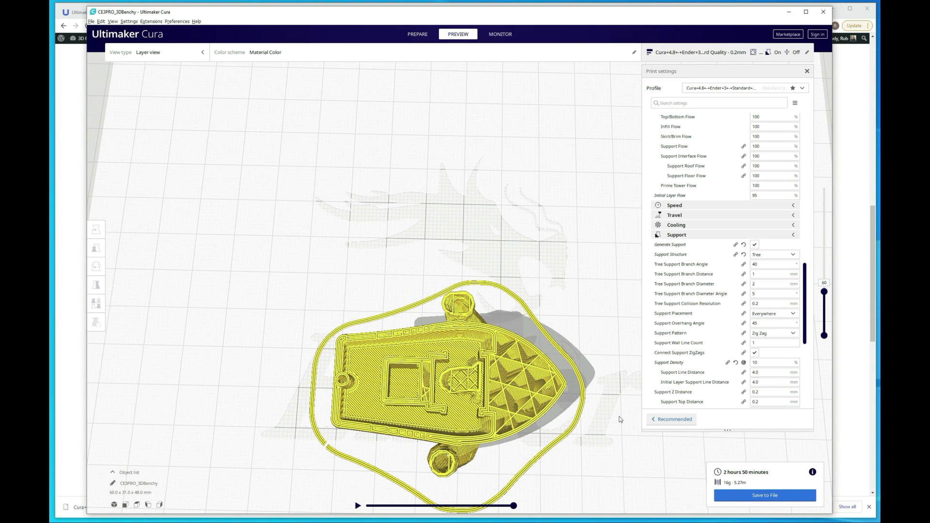
pyautogui.moveTo(826, 299); pyautogui.dragTo(826, 323)
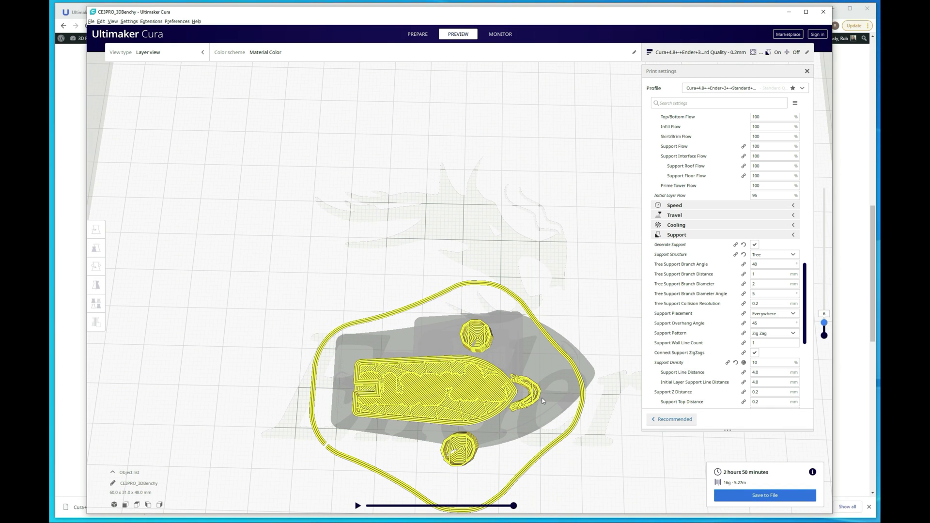
pyautogui.moveTo(824, 322); pyautogui.dragTo(789, 219)
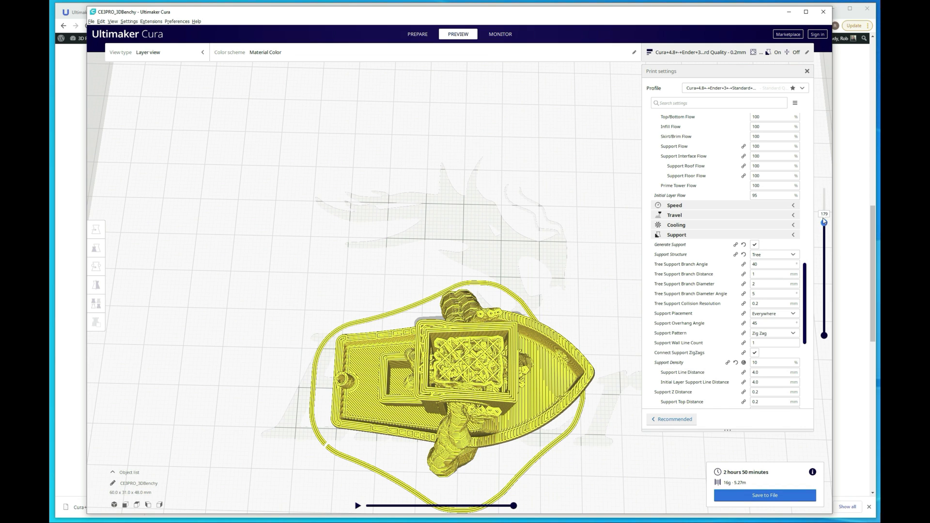
pyautogui.moveTo(824, 222); pyautogui.dragTo(824, 244)
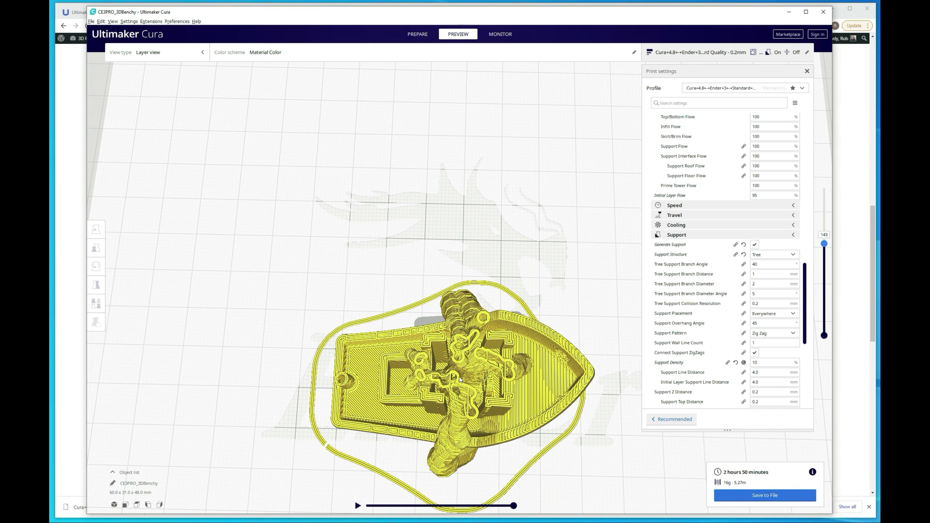
# Step: Set Support Placement to Touching Buildplate and re-slice the Benchy
pyautogui.click(431, 41)
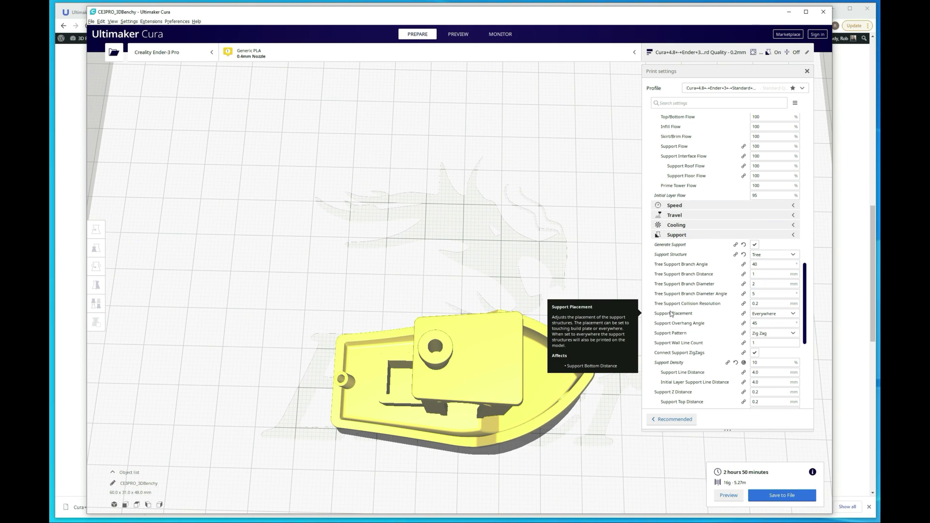
pyautogui.click(780, 314)
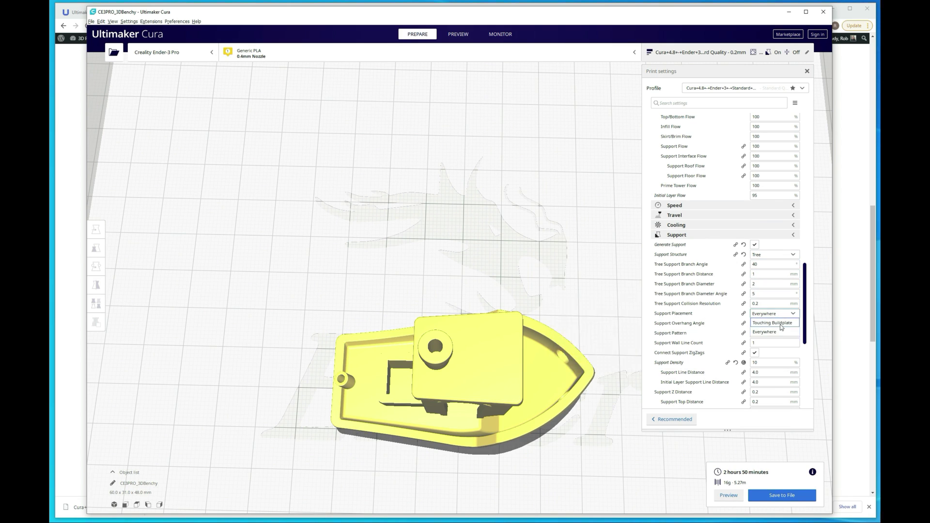
pyautogui.click(784, 323)
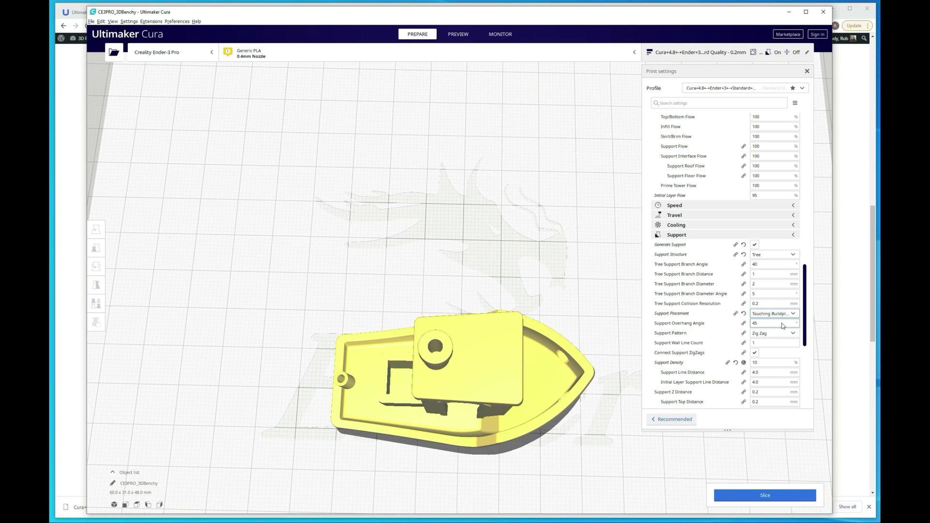
pyautogui.click(781, 495)
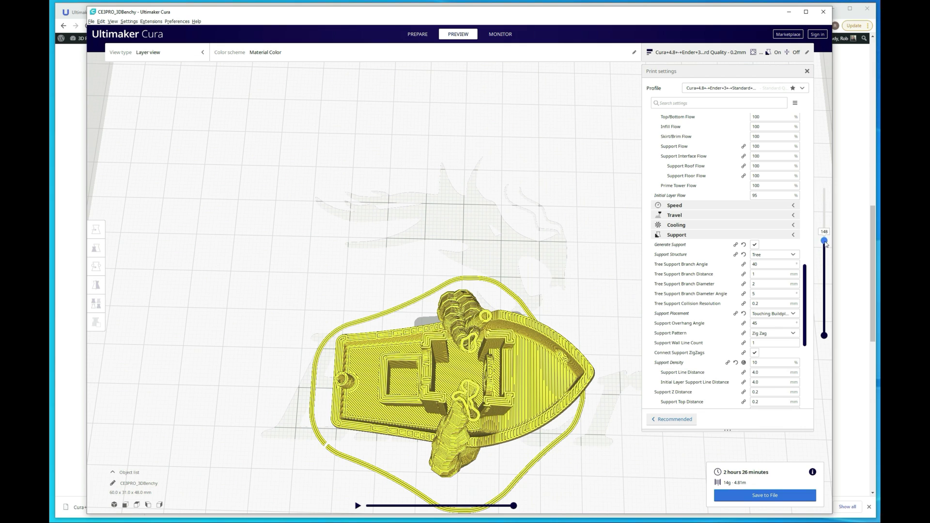
# Step: Move the layer slider to inspect the re-sliced boat's cabin and roof layers
pyautogui.moveTo(824, 241); pyautogui.dragTo(824, 225)
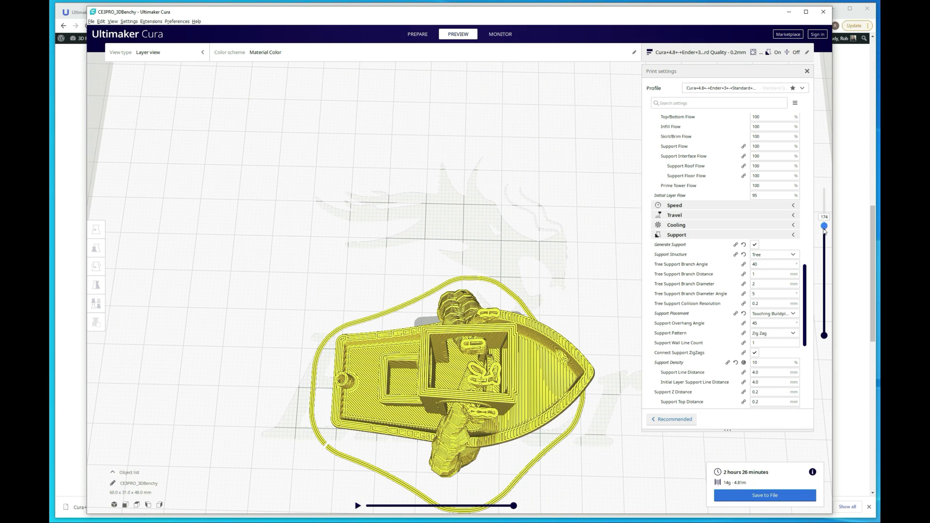
pyautogui.moveTo(826, 230); pyautogui.dragTo(824, 224)
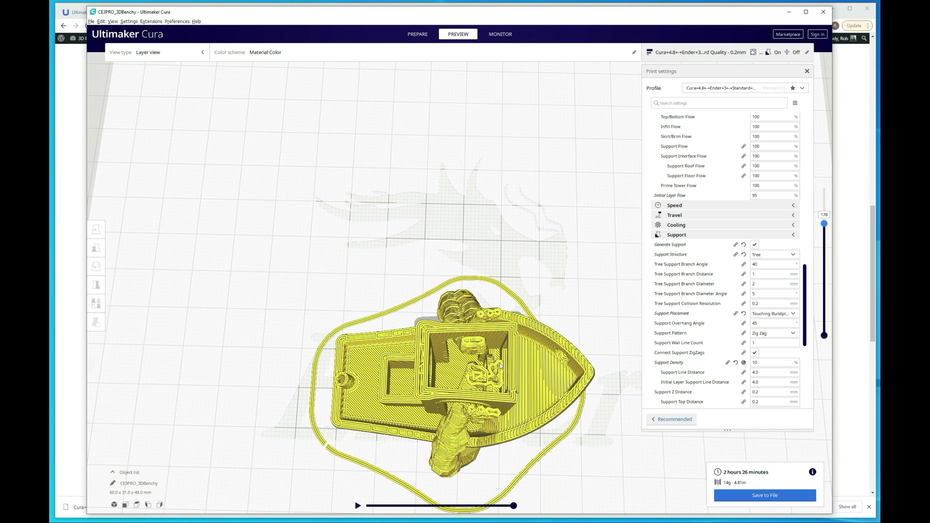
pyautogui.moveTo(775, 315)
# Step: Expand Build Plate Adhesion to check the Skirt type, then go back to the sliced preview
pyautogui.click(419, 34)
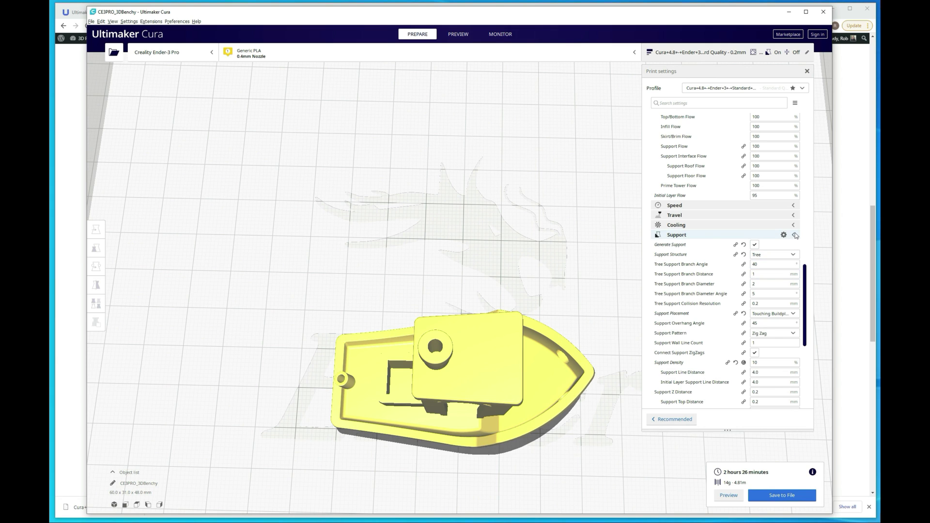
pyautogui.scroll(-4, 730, 277)
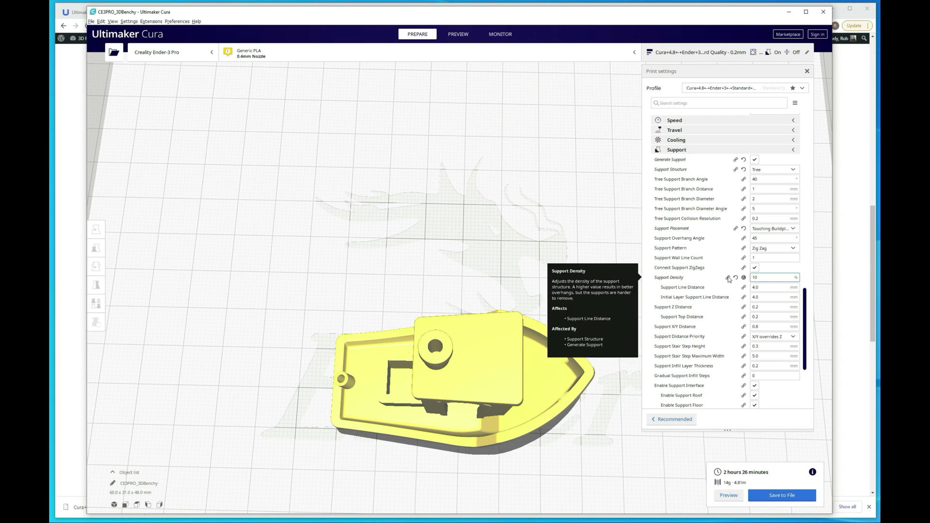
pyautogui.scroll(-6, 725, 286)
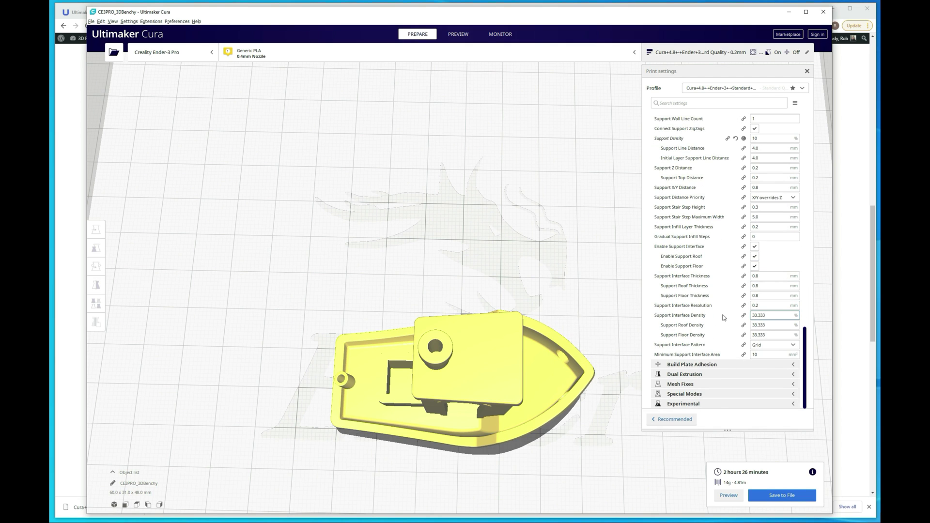
pyautogui.click(727, 368)
pyautogui.scroll(-2, 721, 349)
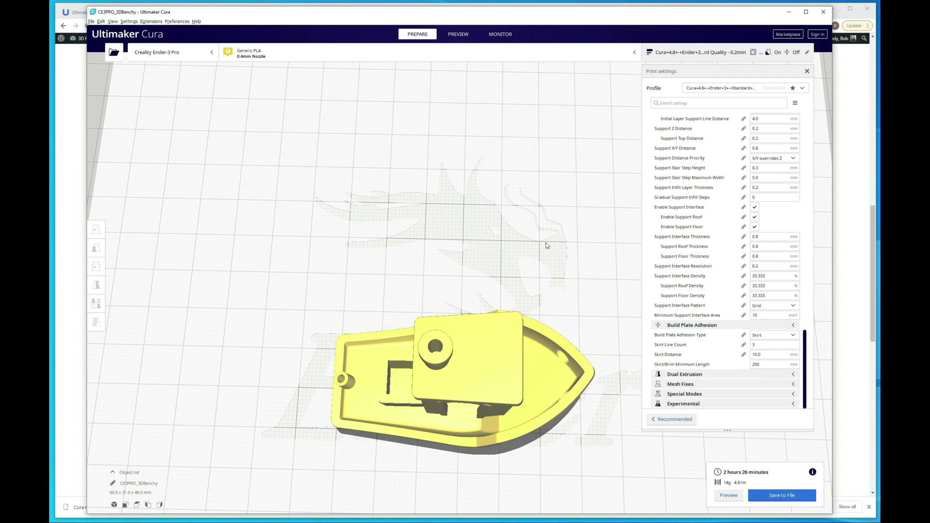
pyautogui.click(771, 335)
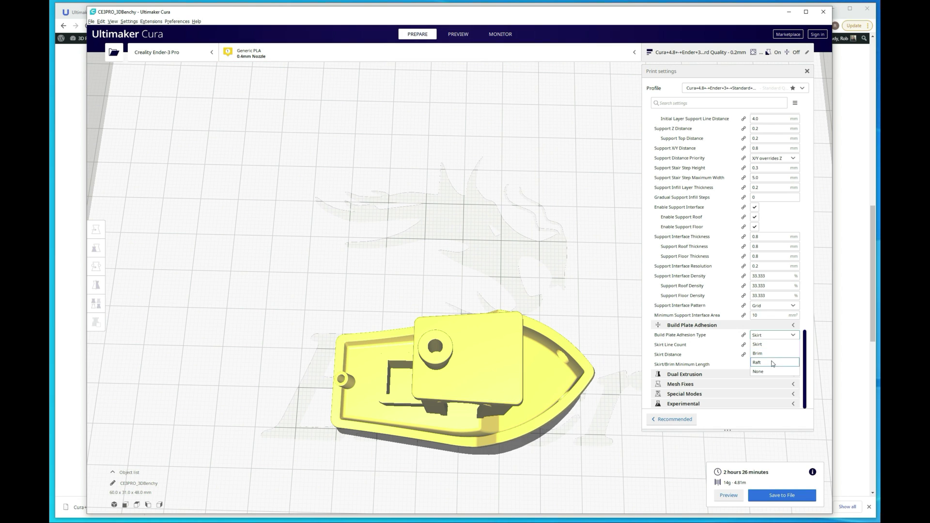
pyautogui.click(459, 35)
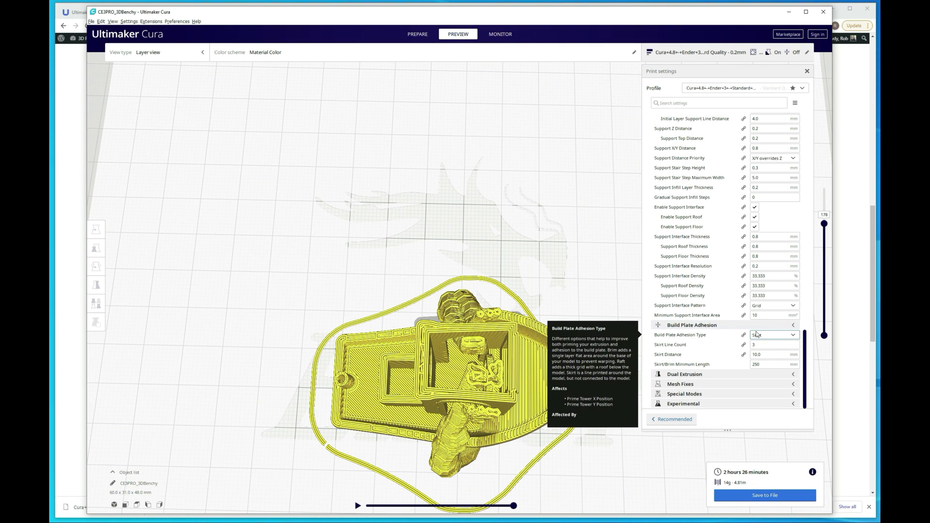
# Step: Switch adhesion to Brim, re-slice, and view the first layer's brim from above
pyautogui.click(773, 335)
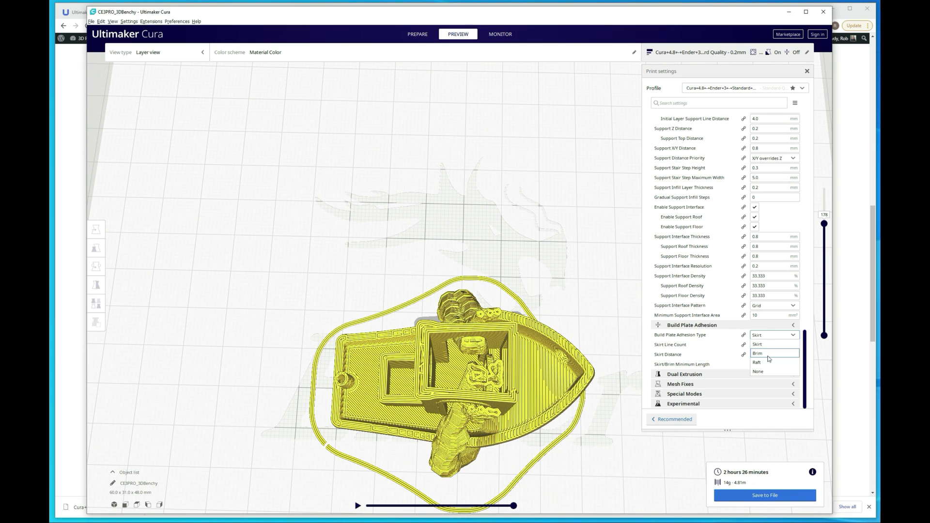
pyautogui.click(769, 354)
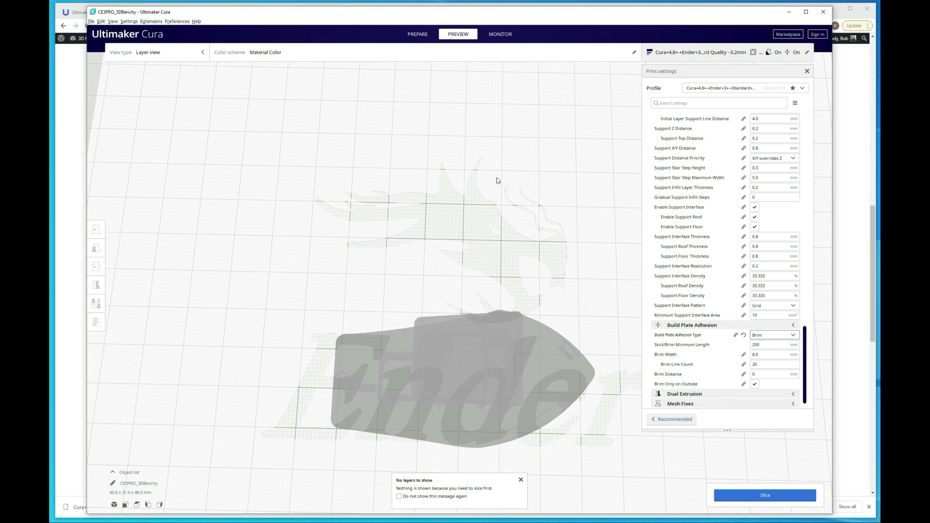
pyautogui.click(760, 495)
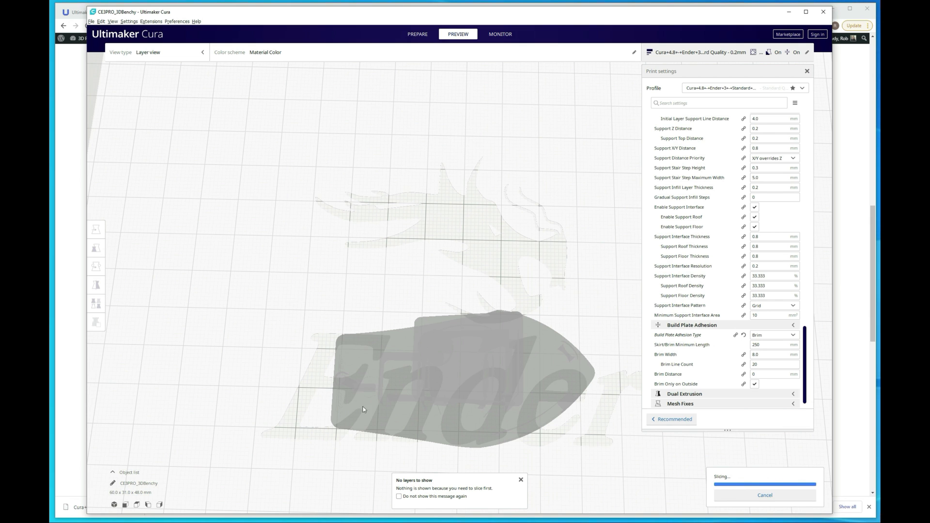
pyautogui.moveTo(378, 440); pyautogui.dragTo(386, 432, button='right')
pyautogui.moveTo(824, 224); pyautogui.dragTo(825, 335)
pyautogui.moveTo(397, 382); pyautogui.dragTo(396, 360, button='right')
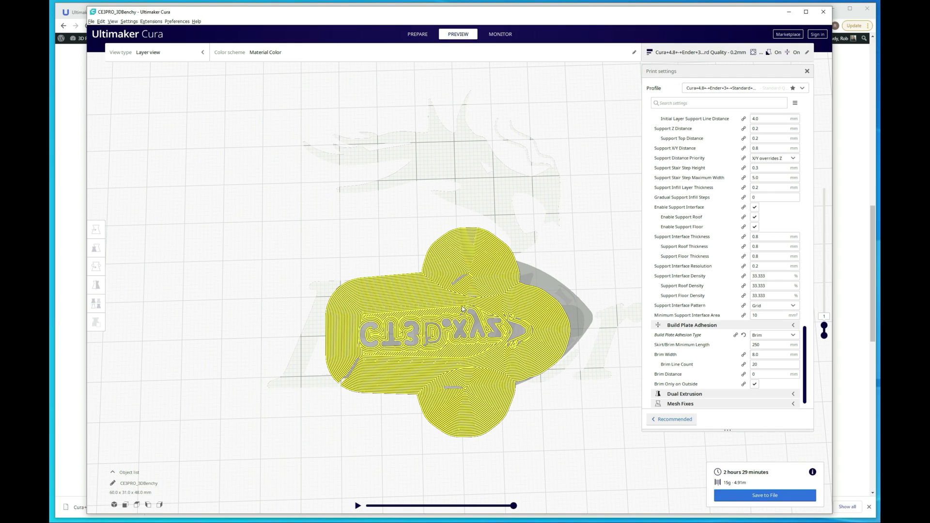
# Step: Switch adhesion to Raft, re-slice, and lower the layer slider to the raft's bottom layers
pyautogui.click(767, 334)
pyautogui.click(772, 365)
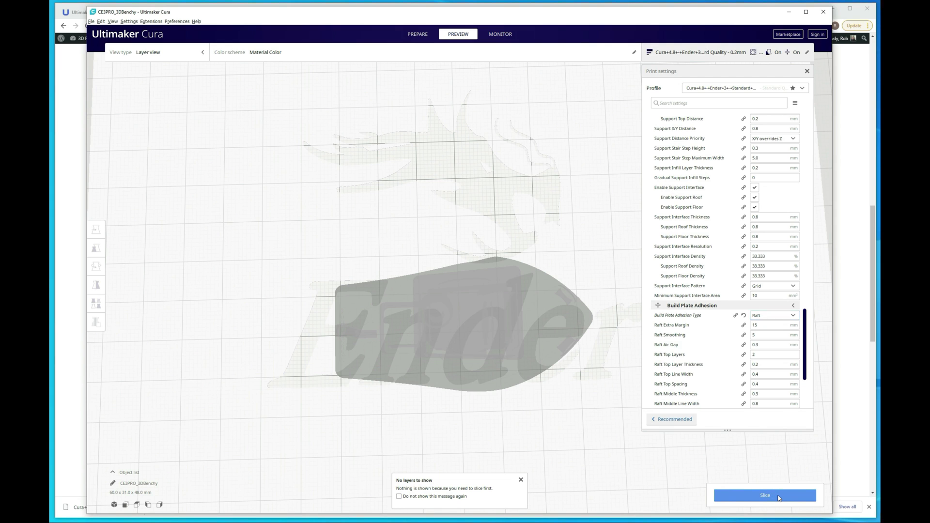
pyautogui.click(779, 498)
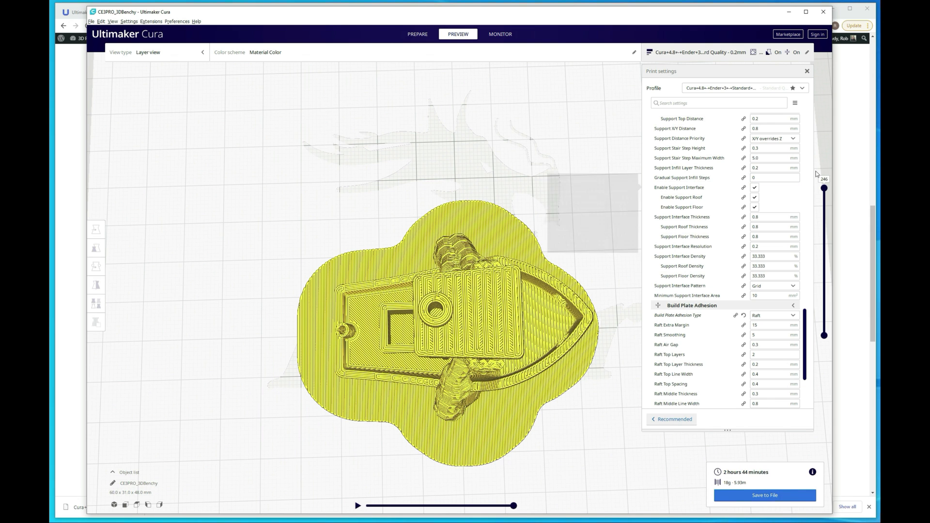
pyautogui.moveTo(824, 187); pyautogui.dragTo(819, 328)
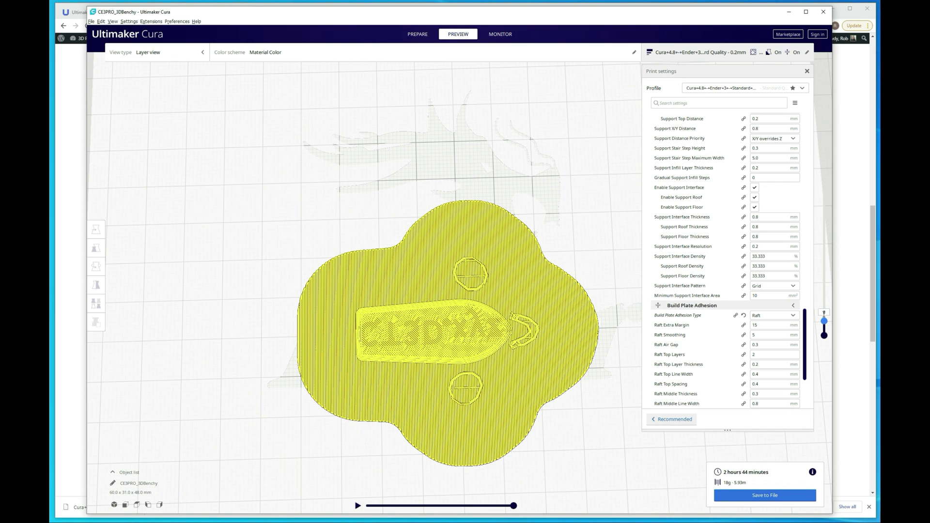
pyautogui.moveTo(824, 319); pyautogui.dragTo(824, 321)
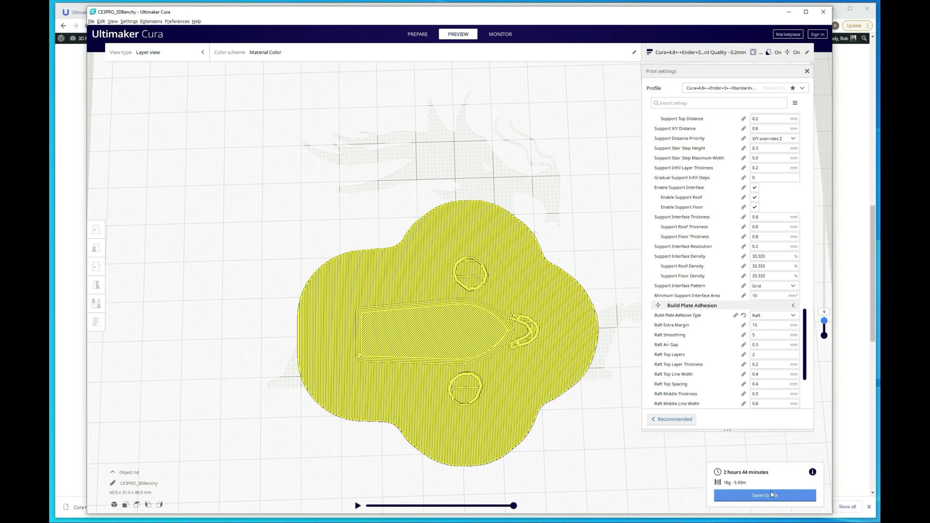
# Step: Return to the Prepare stage with the solid Benchy and show the print profile menu
pyautogui.click(425, 35)
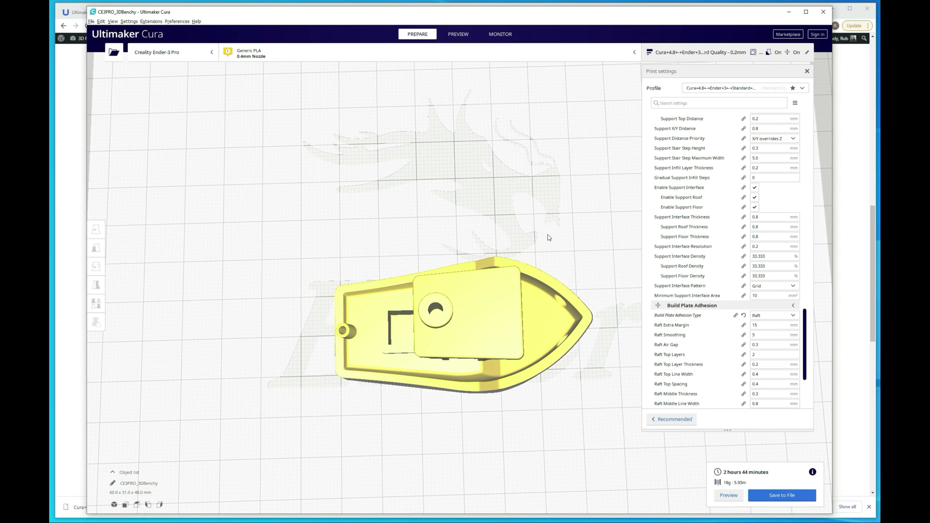
pyautogui.click(702, 91)
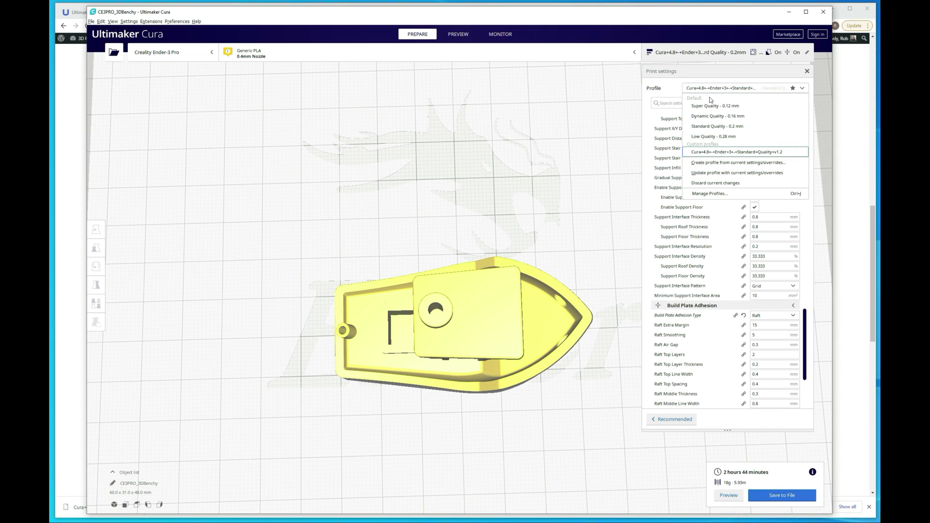